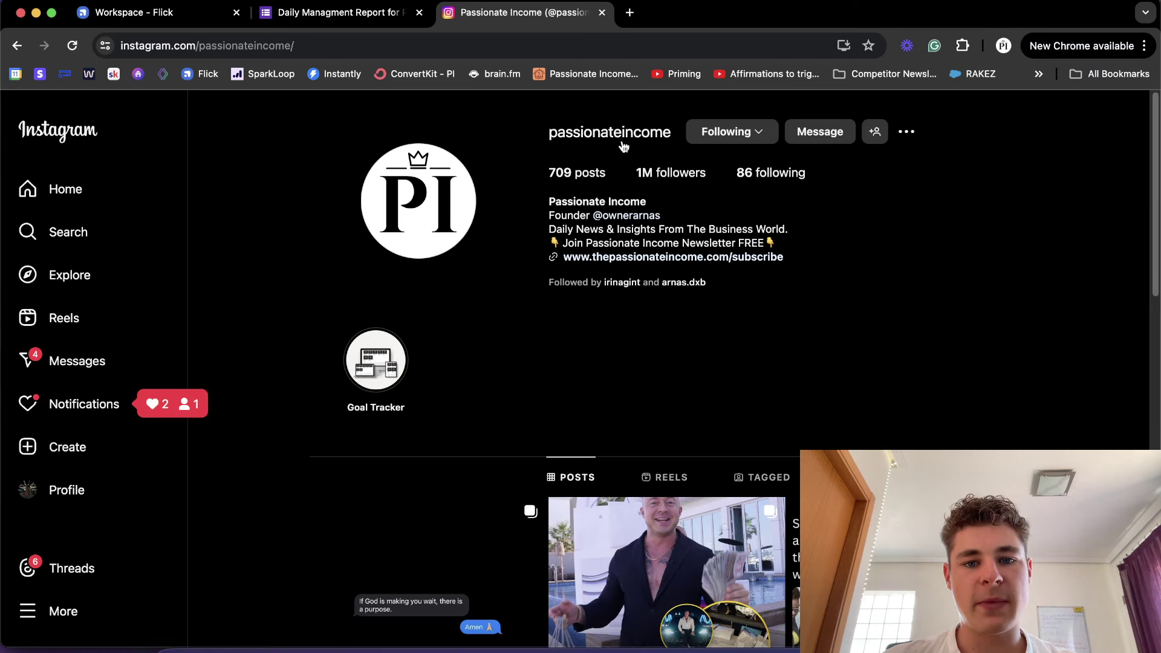
- Check the profile's username and scroll down through its post grid
drag(682, 130, 517, 130)
click(995, 253)
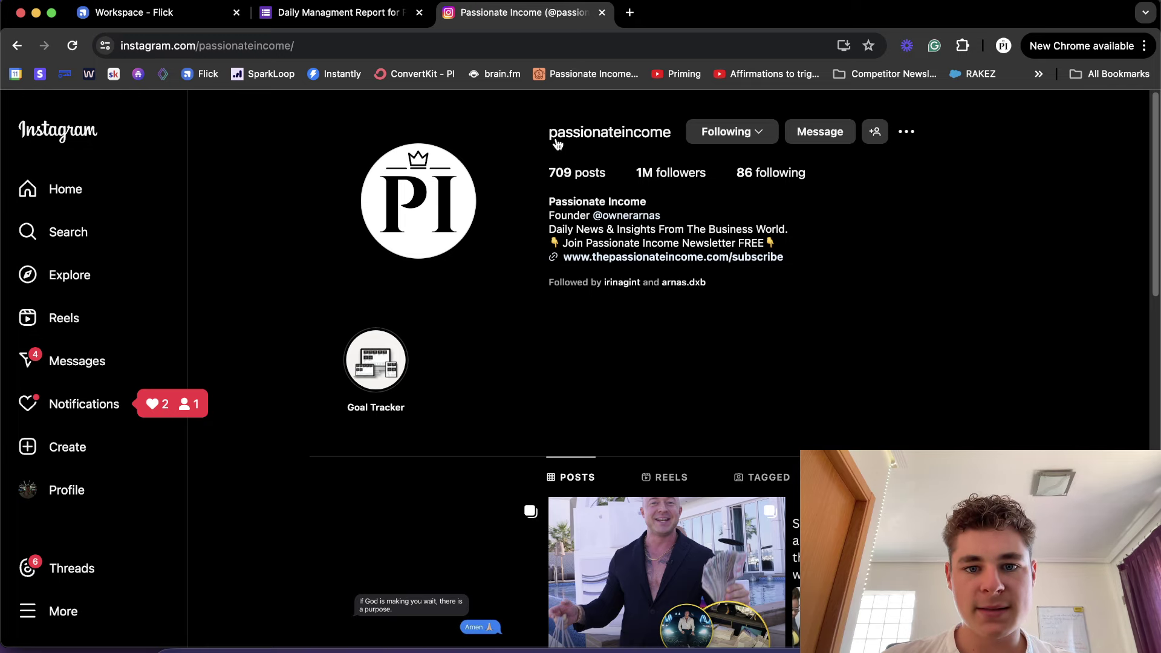
scroll(916, 199, down, 8)
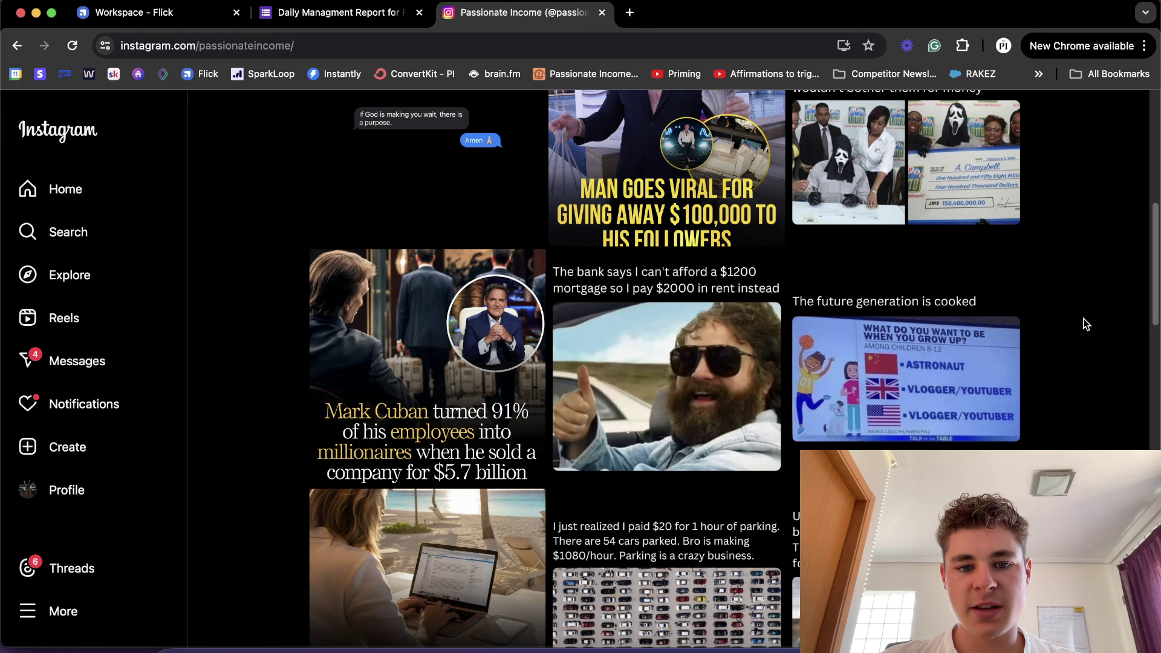
scroll(1085, 324, down, 1)
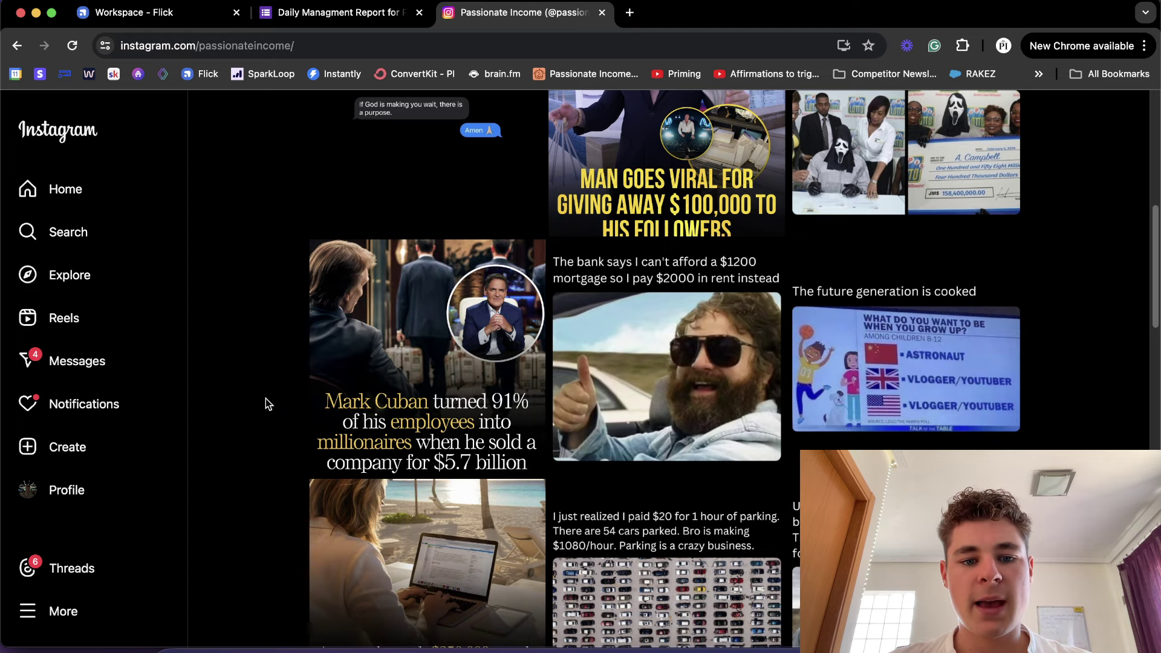
scroll(266, 403, down, 5)
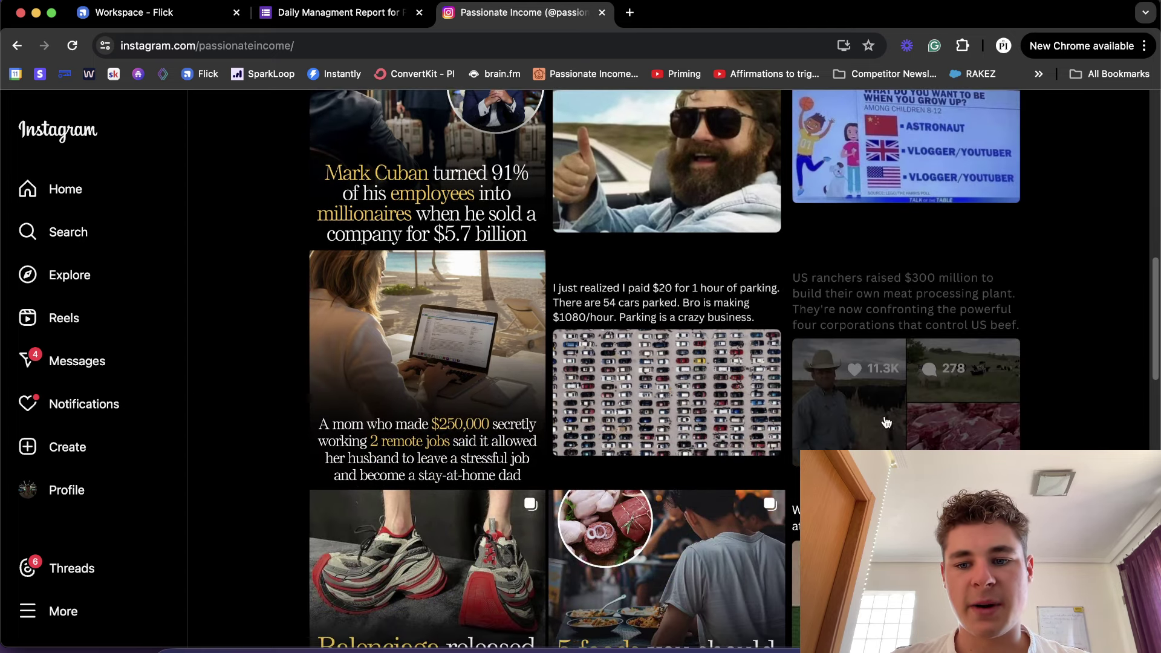
- Open the US ranchers $300 million post and read its caption and 11,357 likes count
click(895, 381)
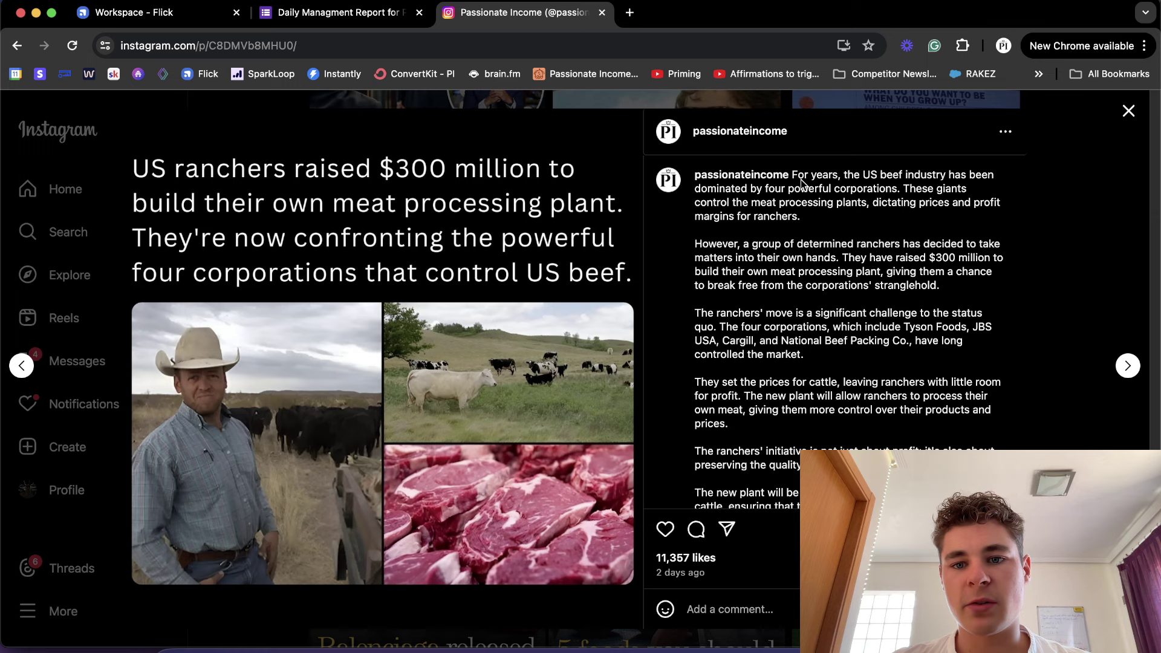
drag(801, 182, 896, 433)
click(663, 404)
scroll(663, 405, down, 3)
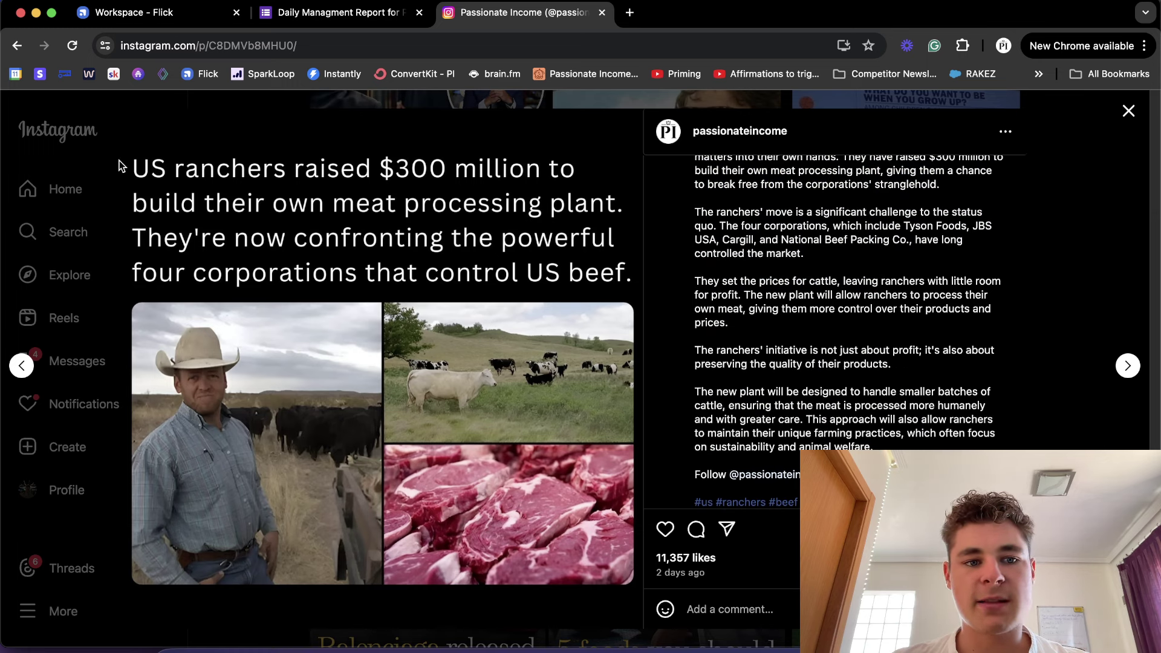
scroll(881, 339, down, 4)
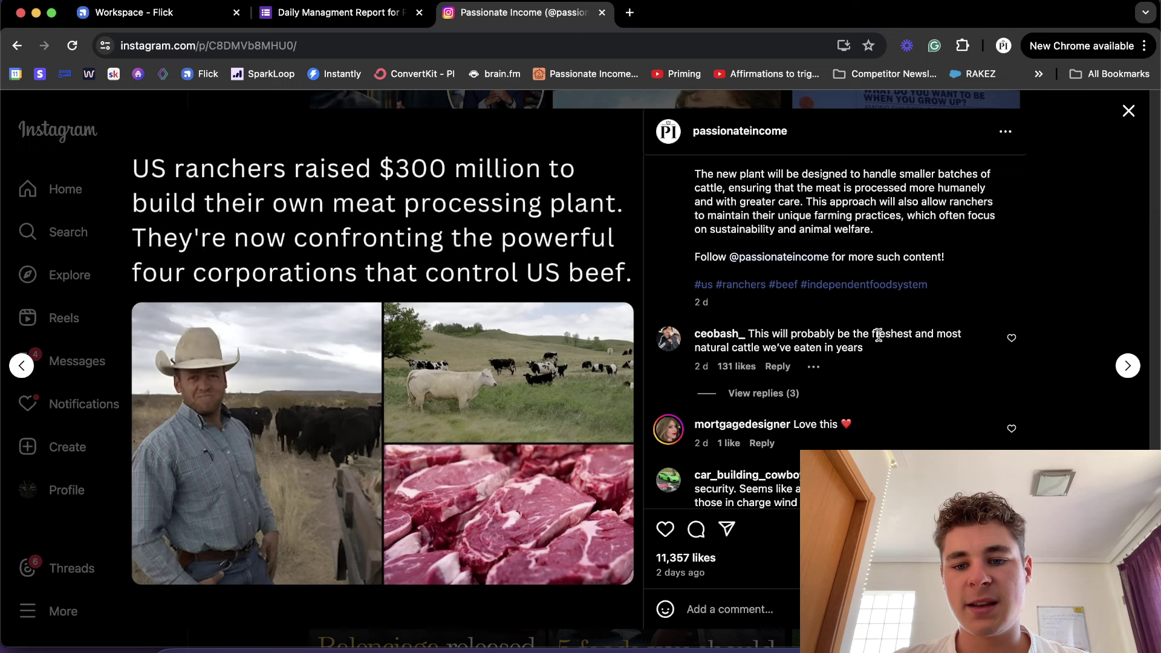
scroll(840, 208, up, 6)
drag(797, 177, 887, 430)
click(886, 430)
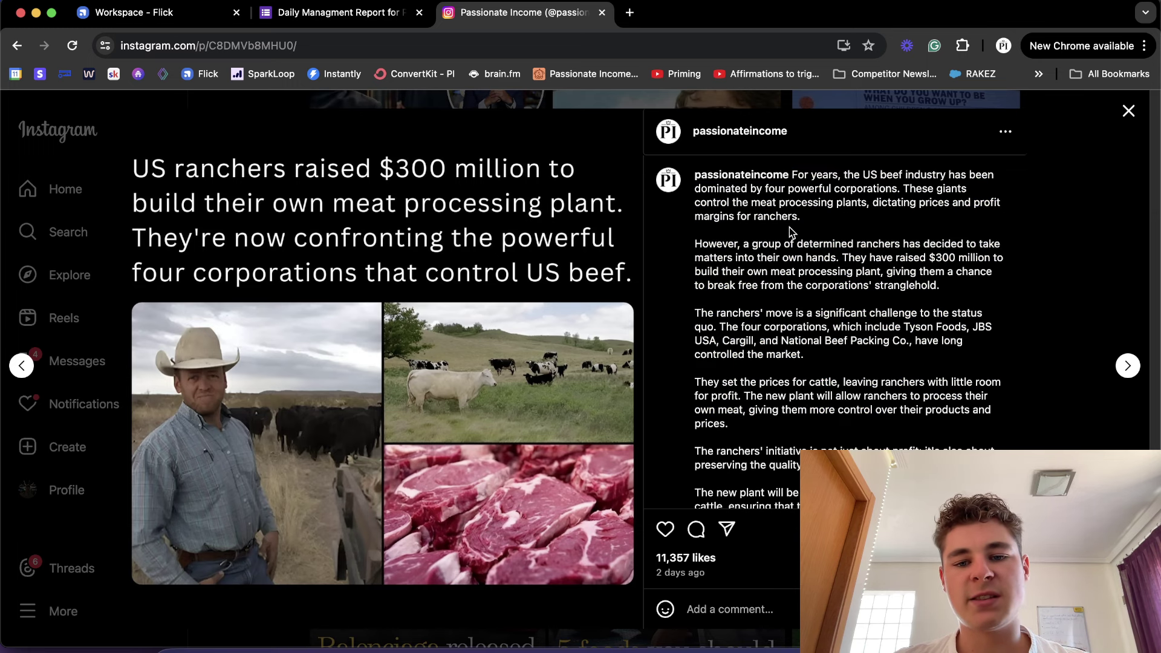
drag(728, 555, 654, 562)
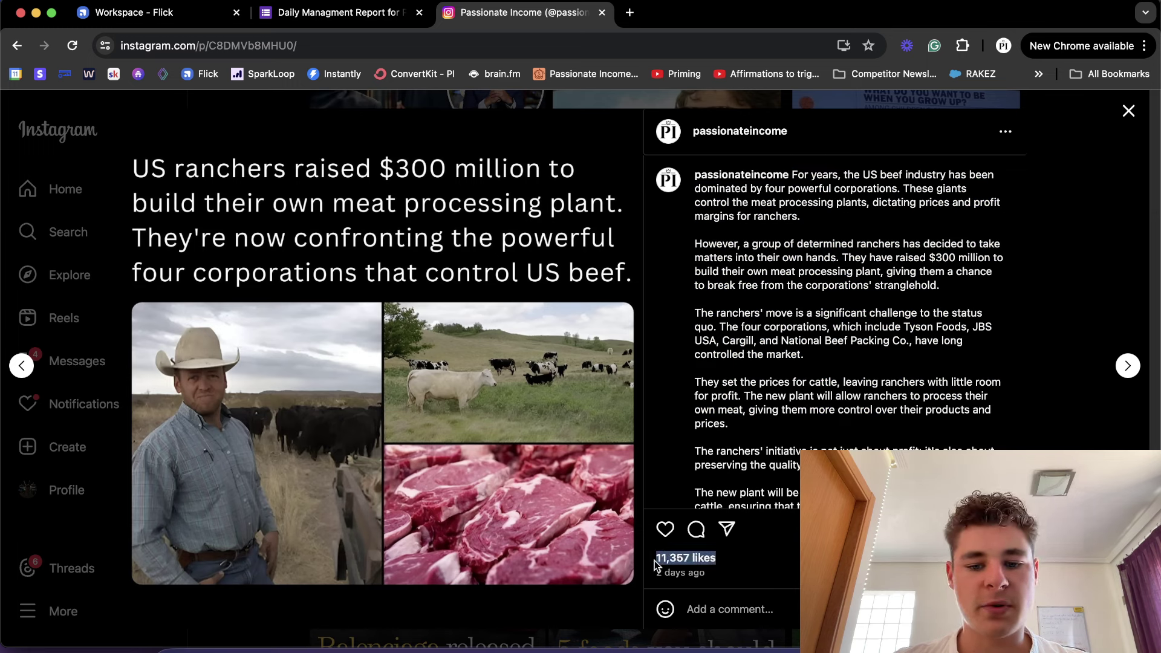
click(792, 200)
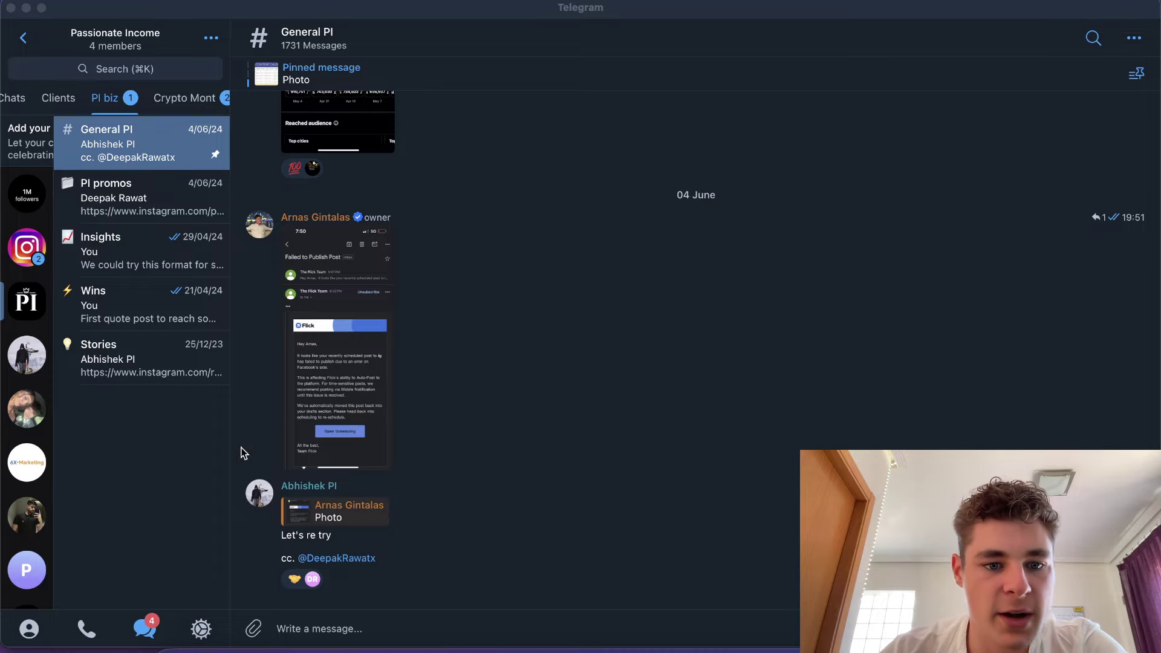
click(350, 335)
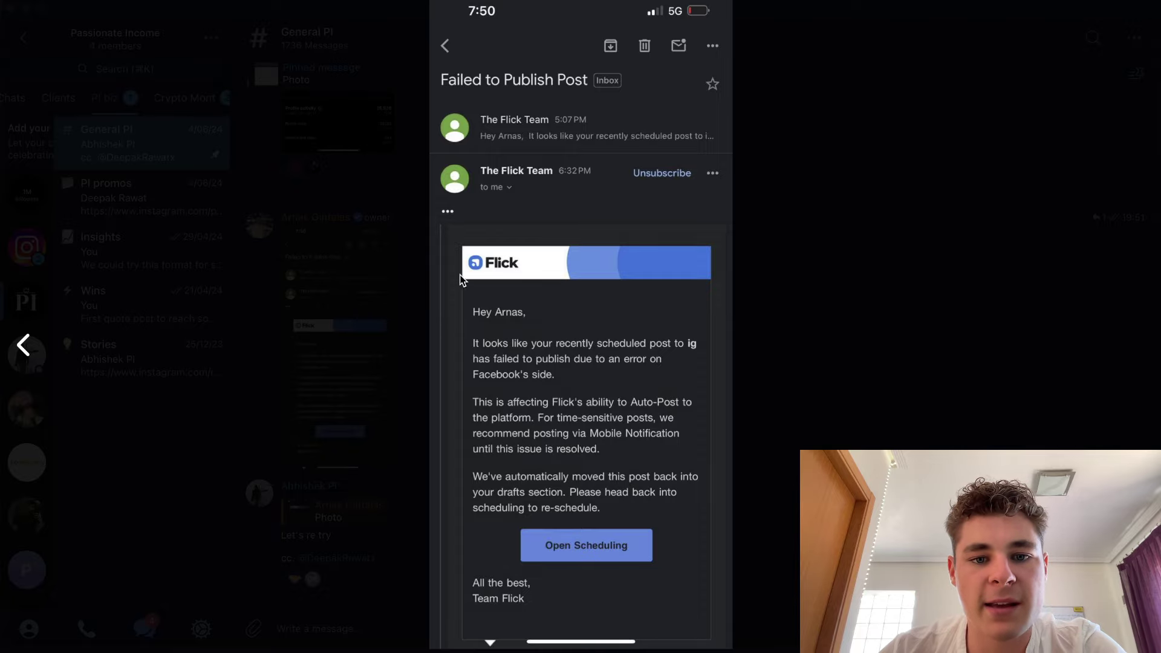
click(402, 331)
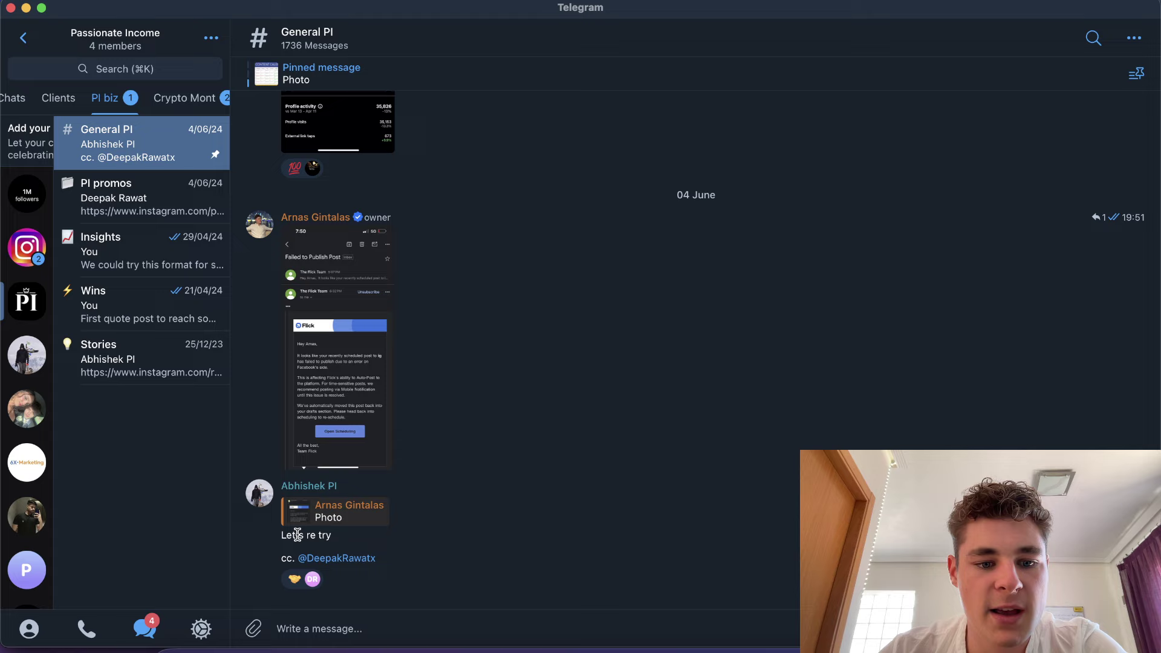
drag(313, 539, 334, 539)
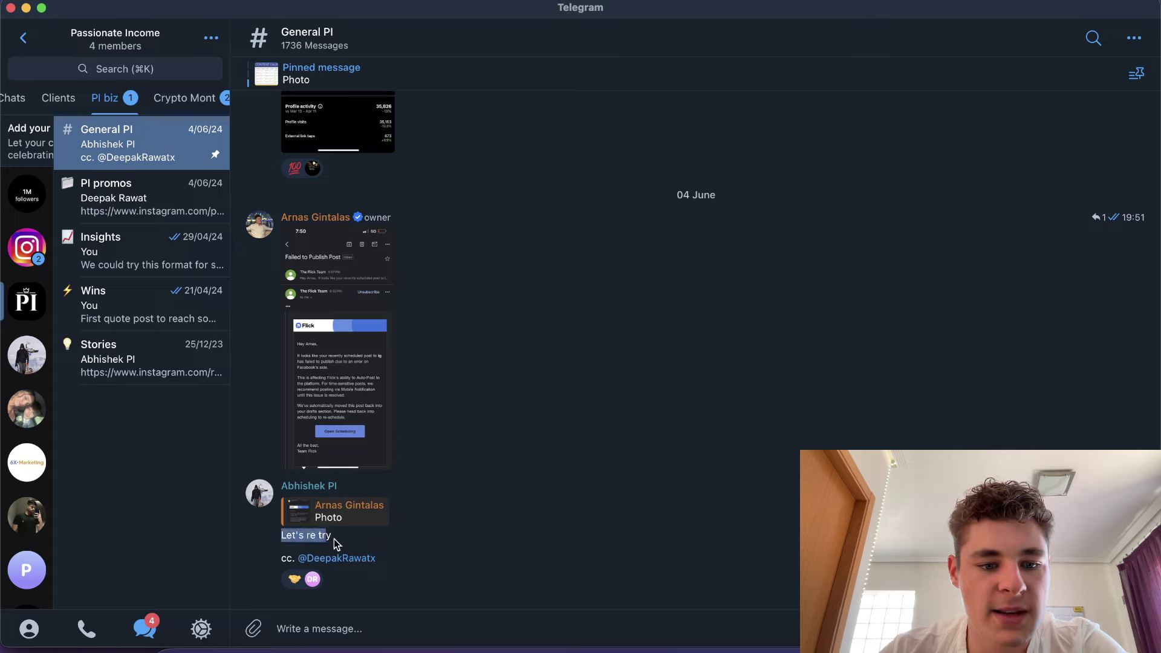
click(320, 538)
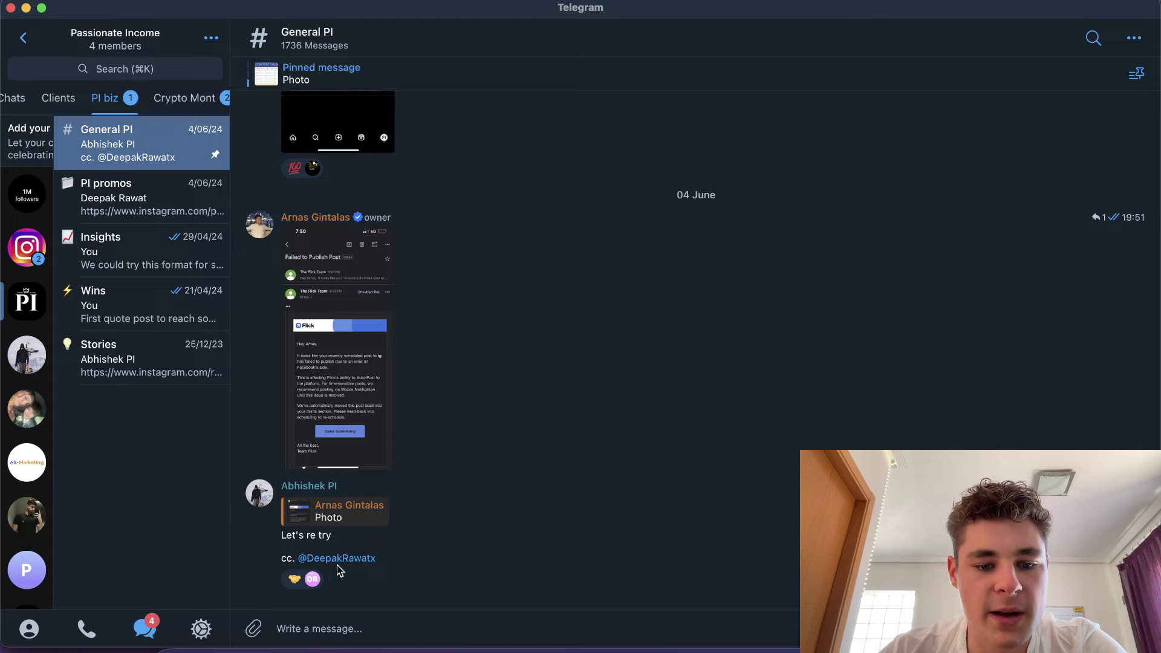
scroll(410, 544, up, 5)
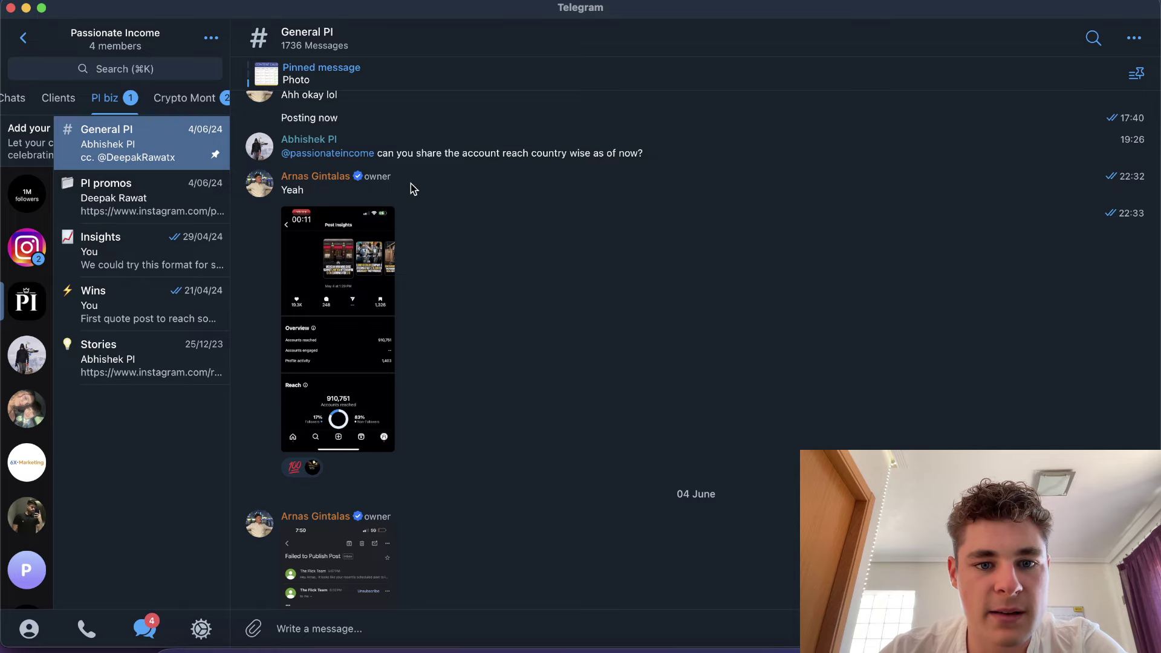
scroll(554, 159, up, 3)
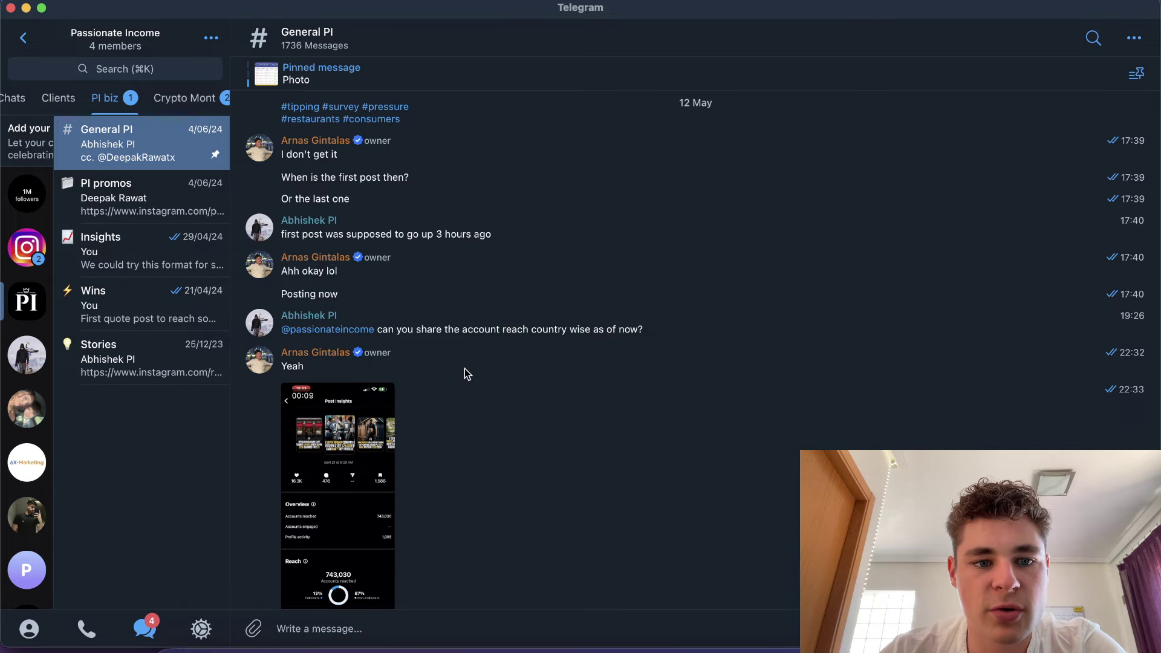
scroll(465, 370, up, 12)
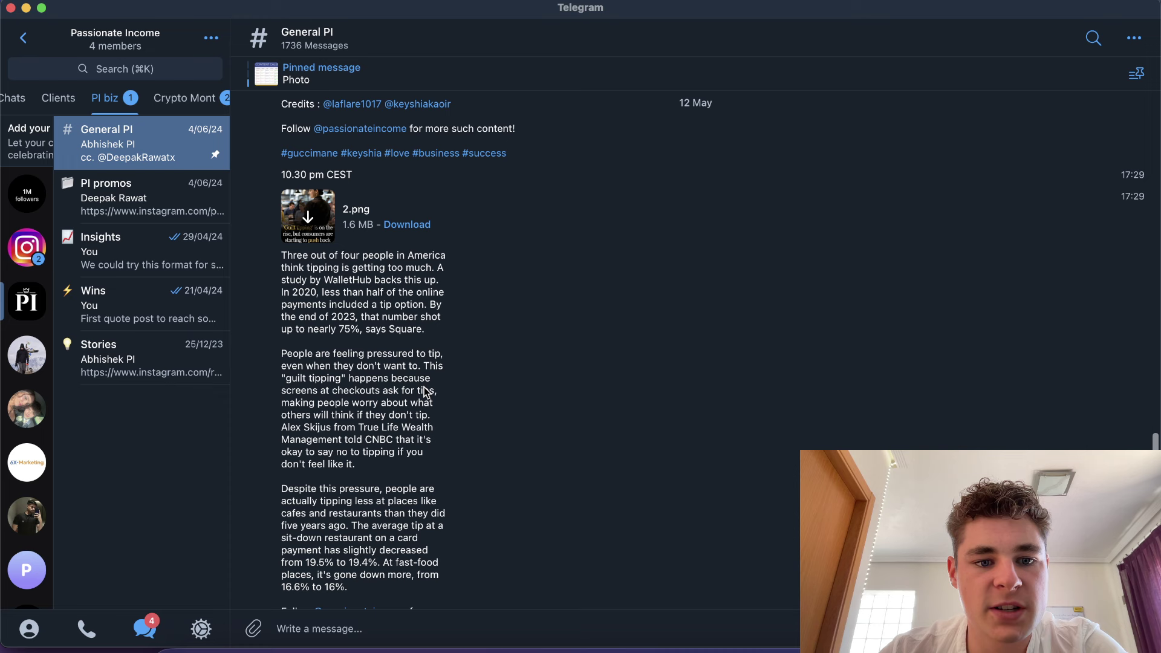
scroll(423, 390, down, 11)
scroll(436, 399, up, 3)
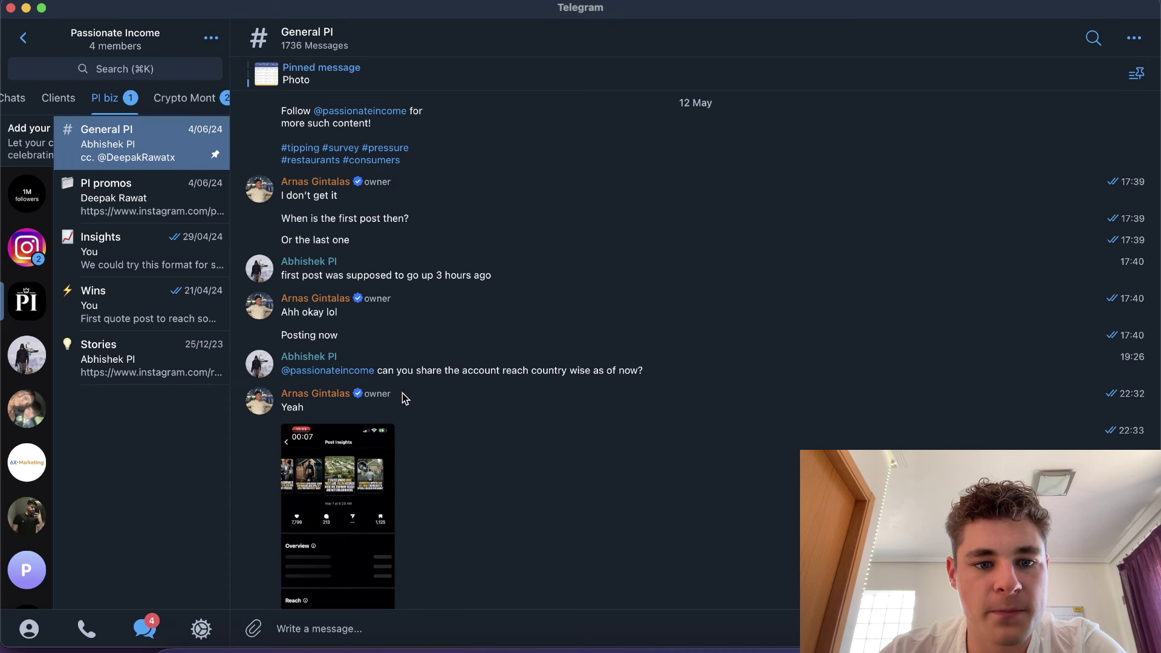
scroll(415, 408, down, 10)
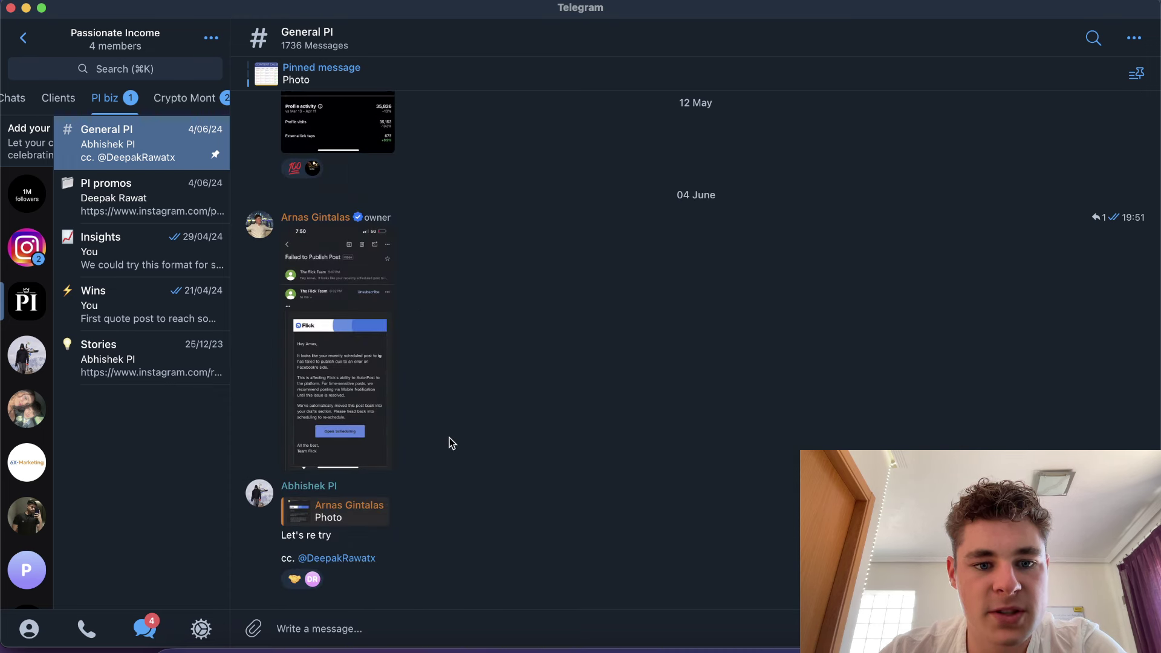
click(147, 197)
scroll(356, 337, up, 5)
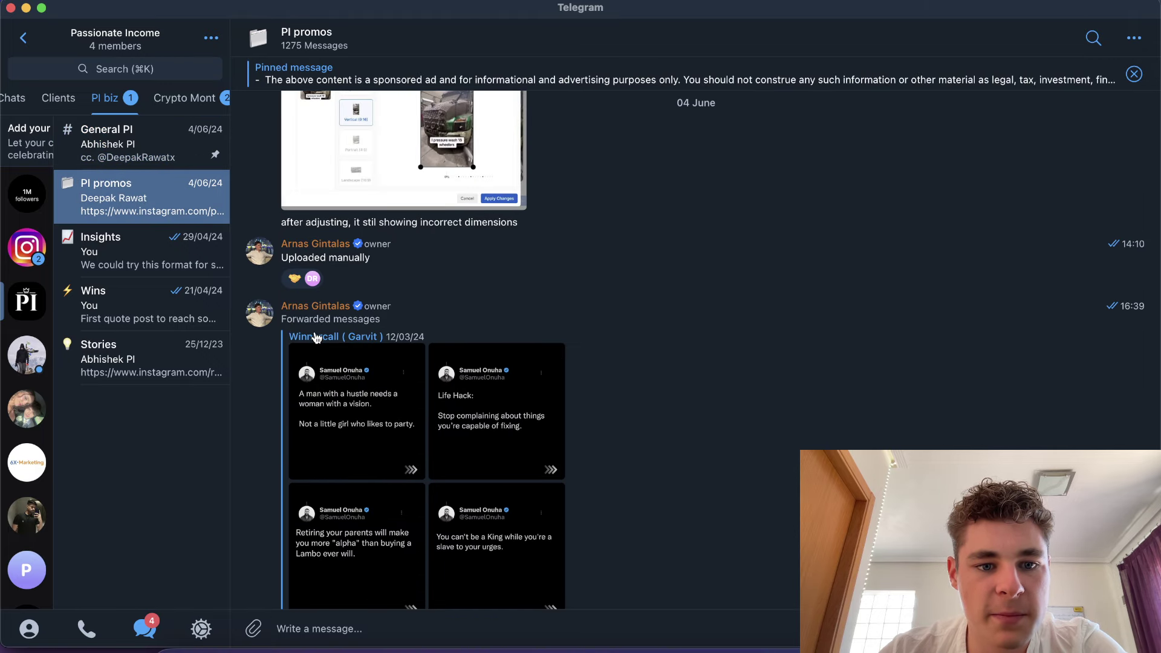
scroll(327, 334, down, 4)
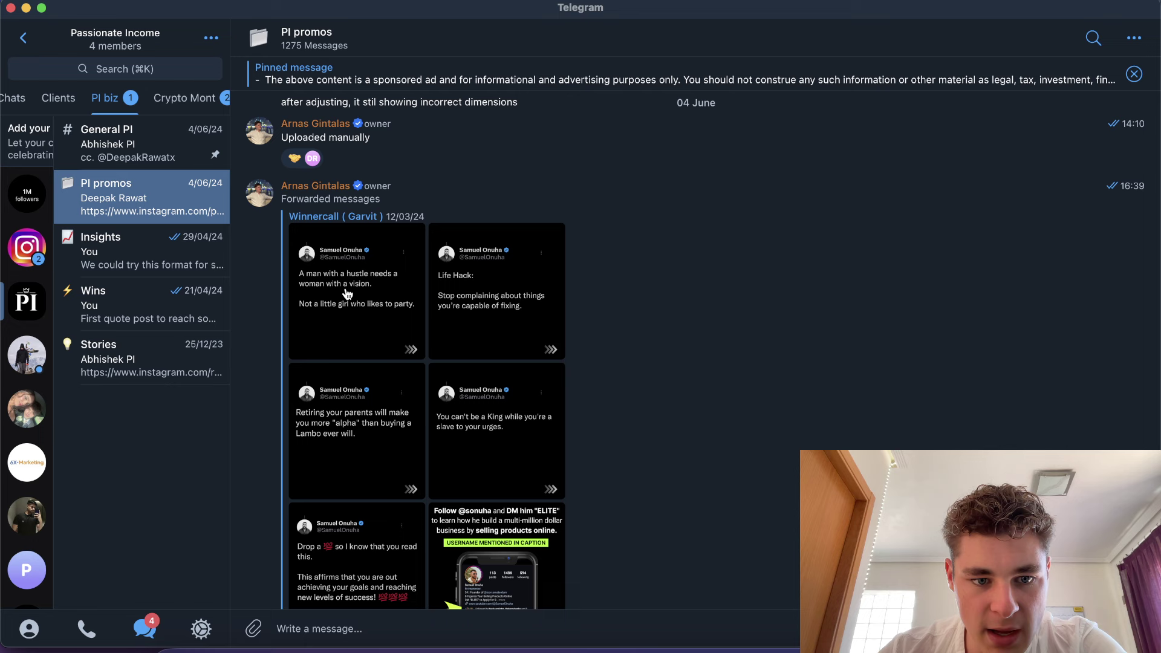
scroll(347, 294, down, 5)
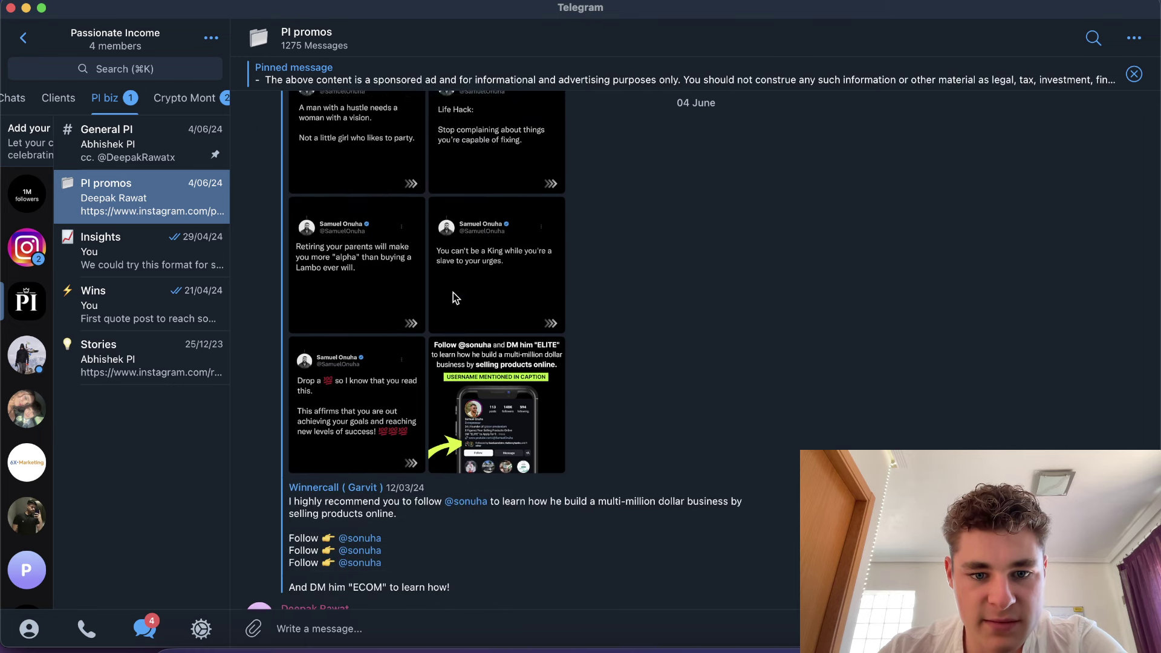
scroll(453, 293, down, 6)
scroll(453, 296, up, 2)
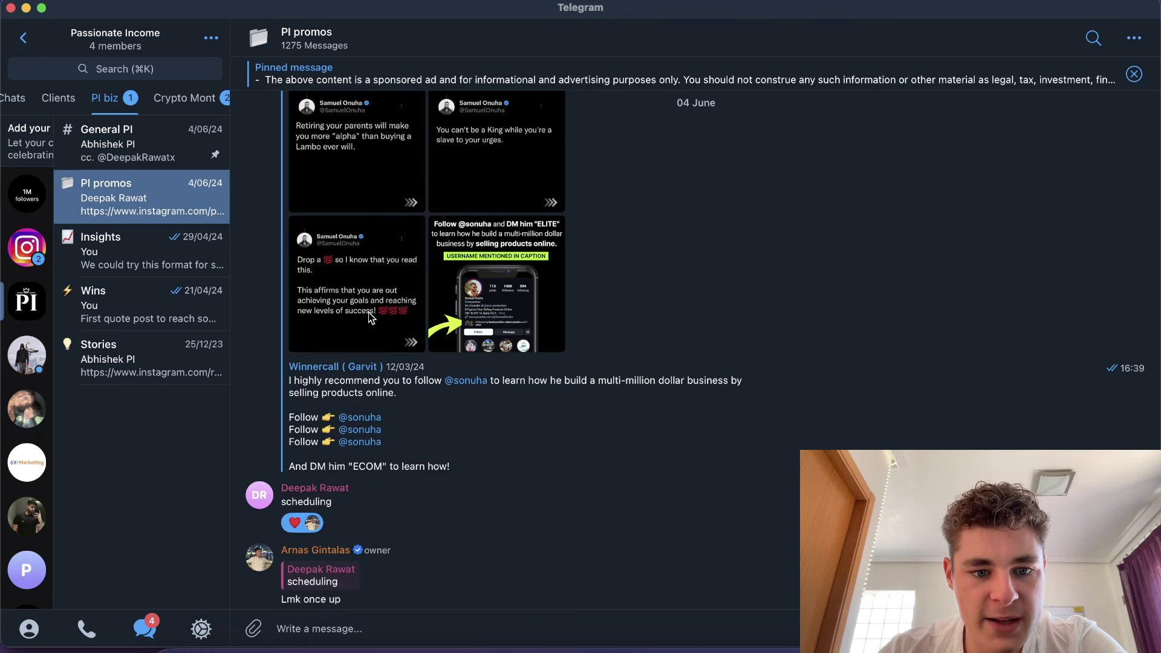
scroll(305, 380, up, 4)
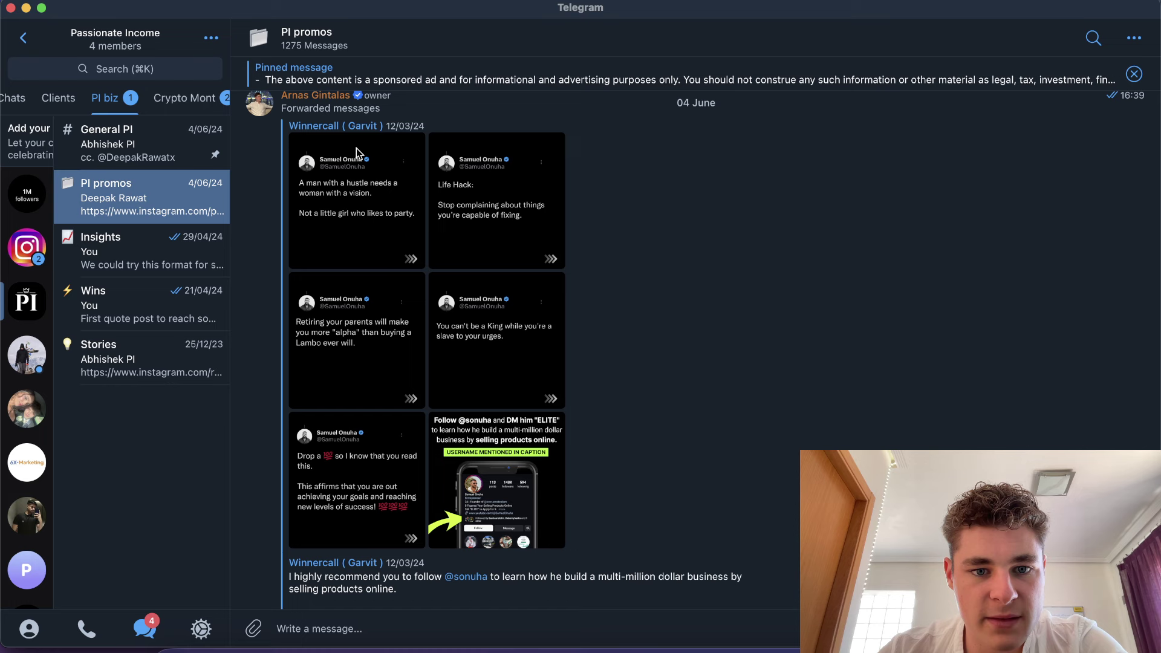
scroll(342, 399, down, 4)
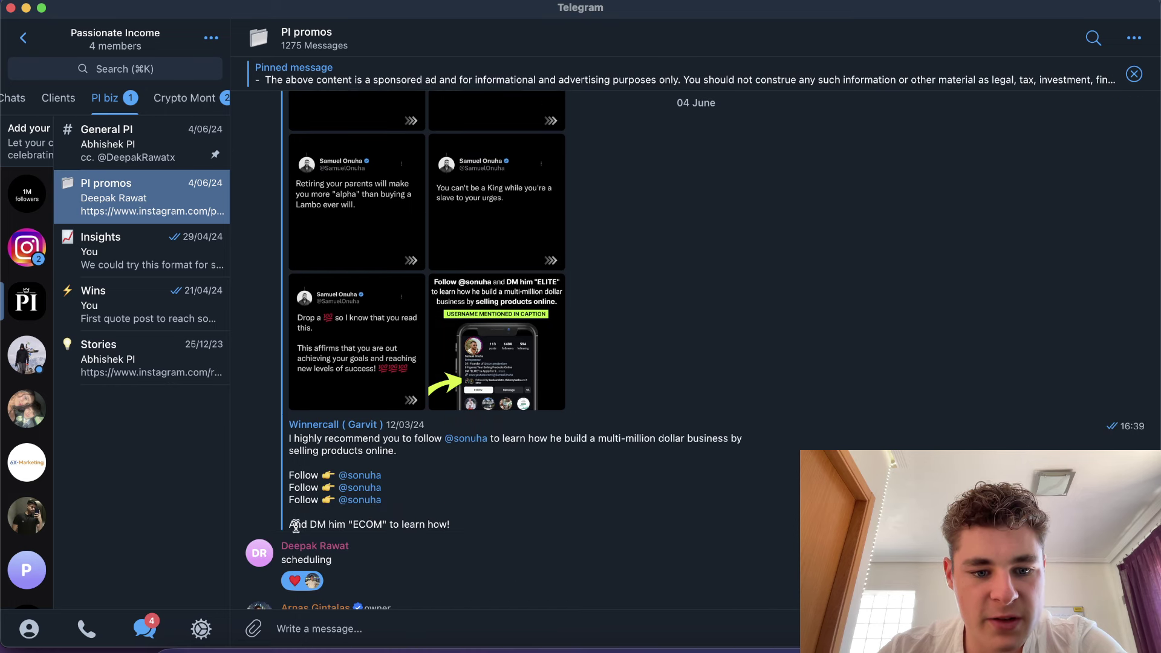
scroll(297, 436, down, 3)
scroll(284, 424, down, 2)
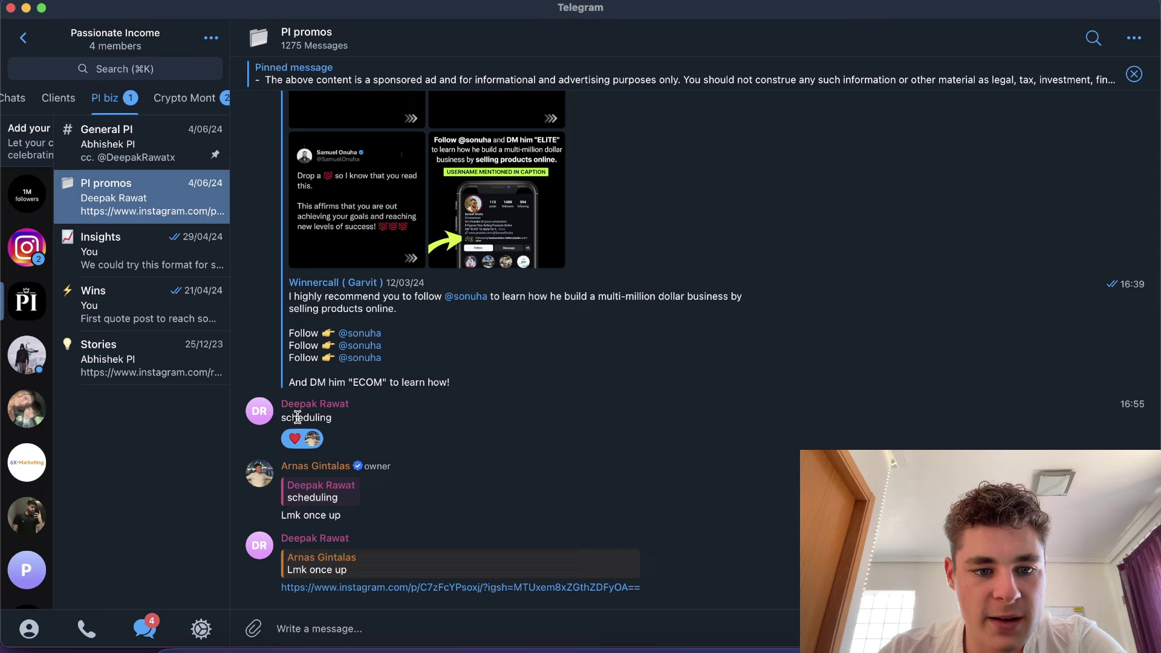
scroll(281, 483, down, 1)
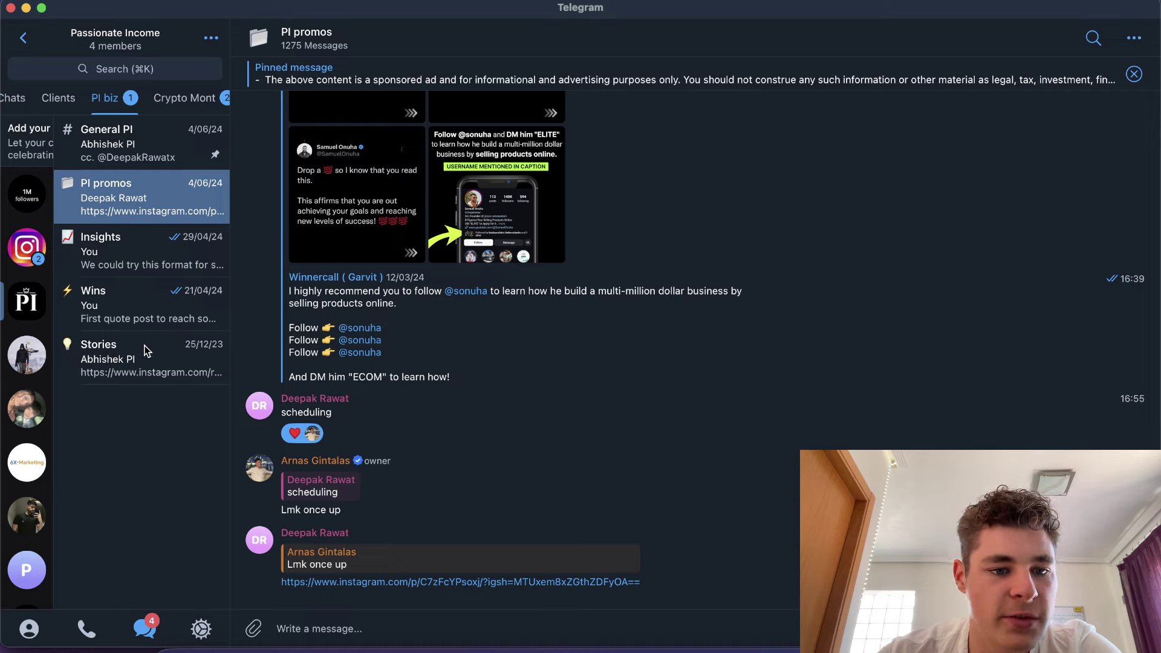
- Open the General PI chat and view the shared failed-to-publish photo enlarged, then close it
click(126, 150)
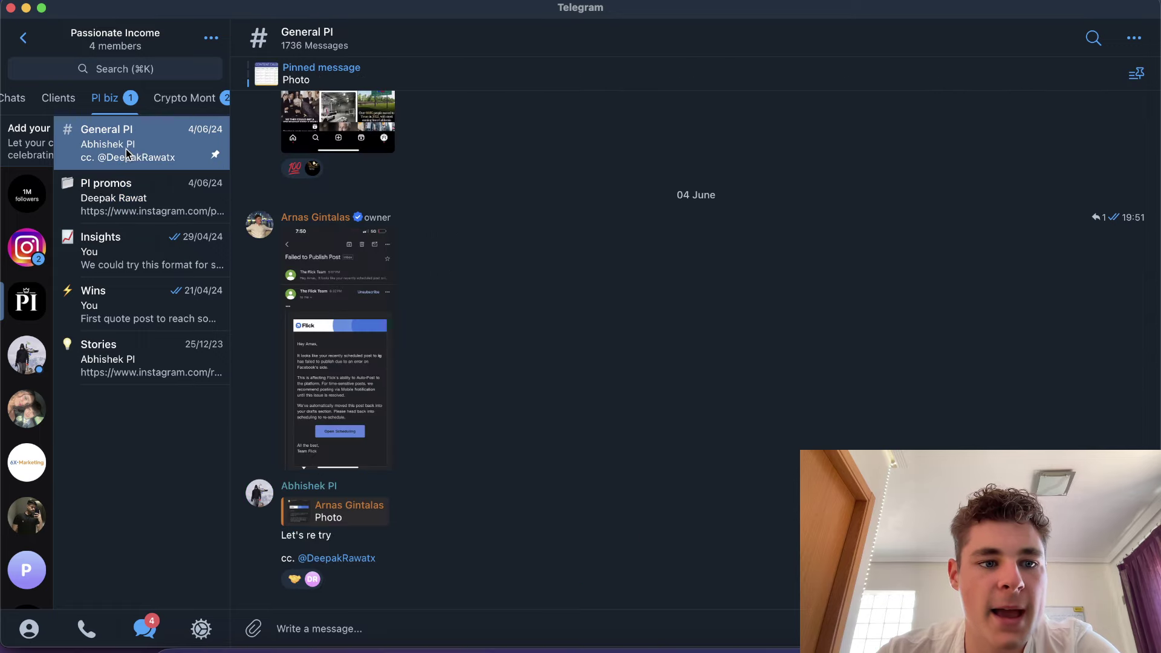
click(375, 361)
click(411, 340)
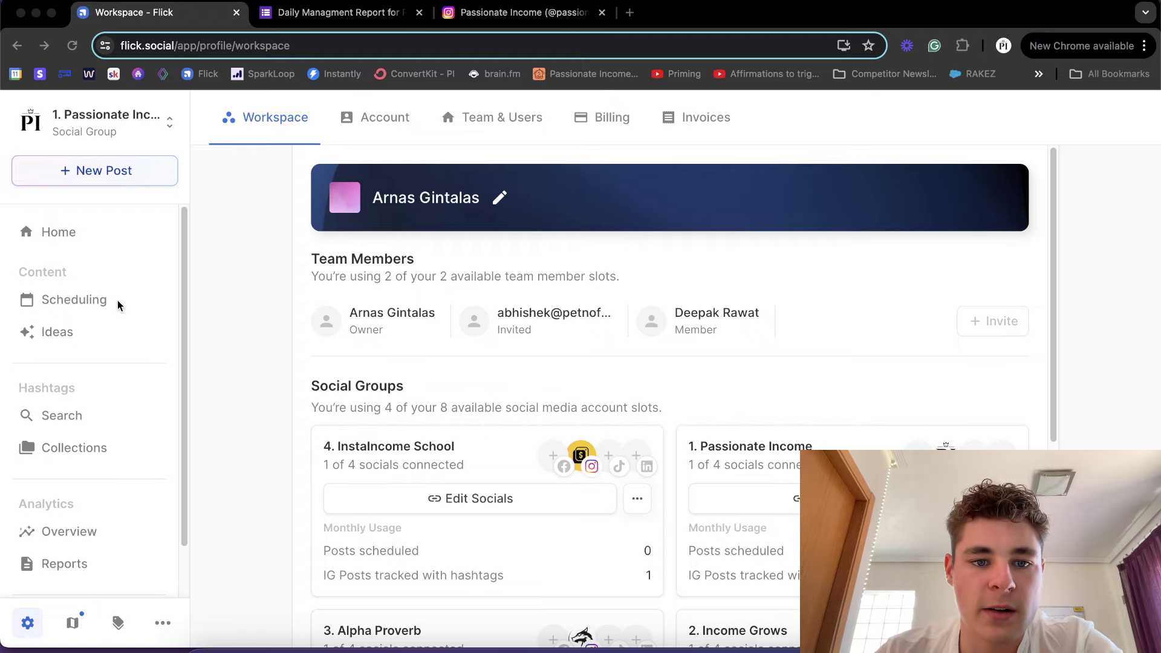
- Open Flick's Scheduling calendar and preview Thursday's Instagram post in the weekly June 2024 grid
scroll(453, 310, down, 5)
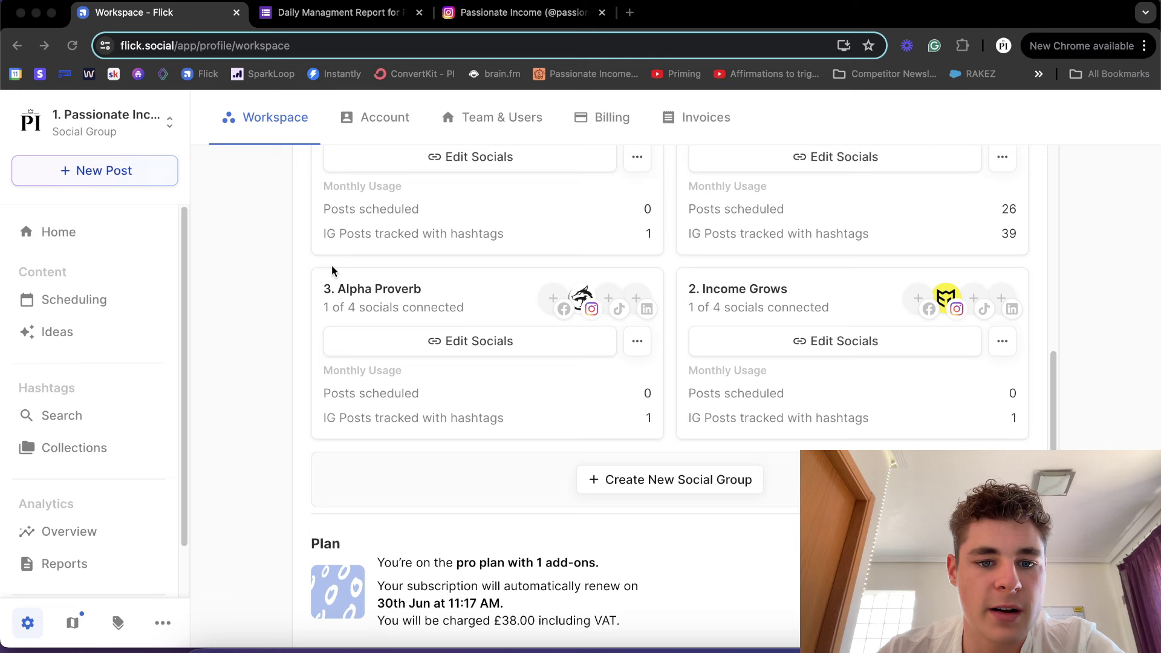
scroll(332, 271, up, 5)
click(115, 305)
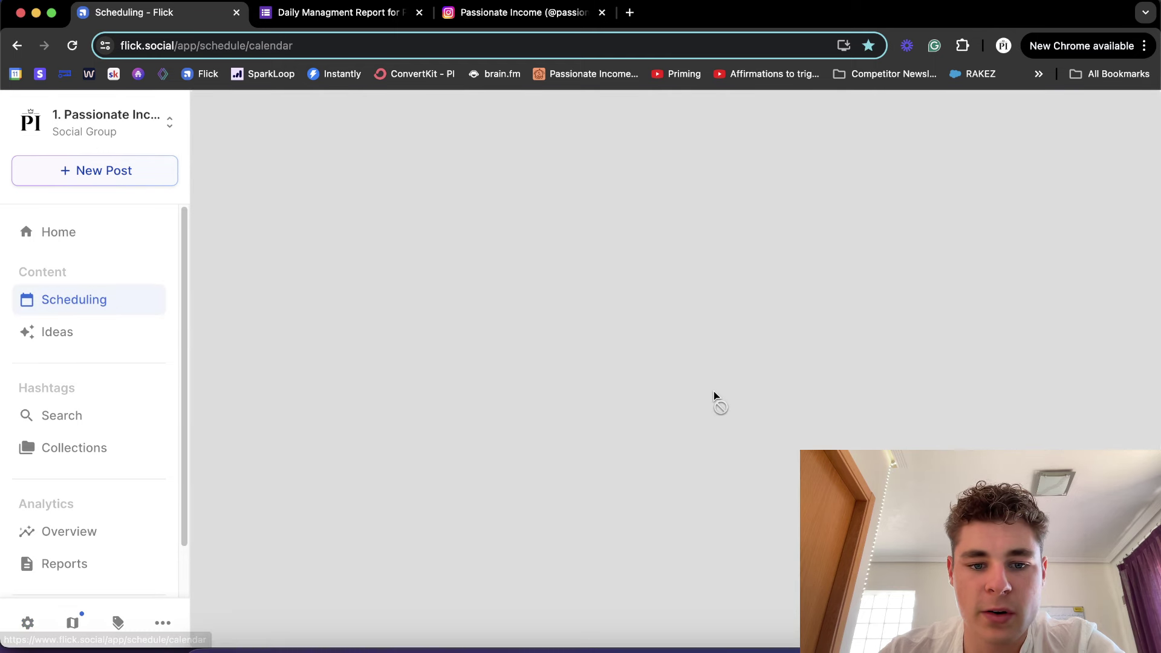
scroll(526, 414, down, 5)
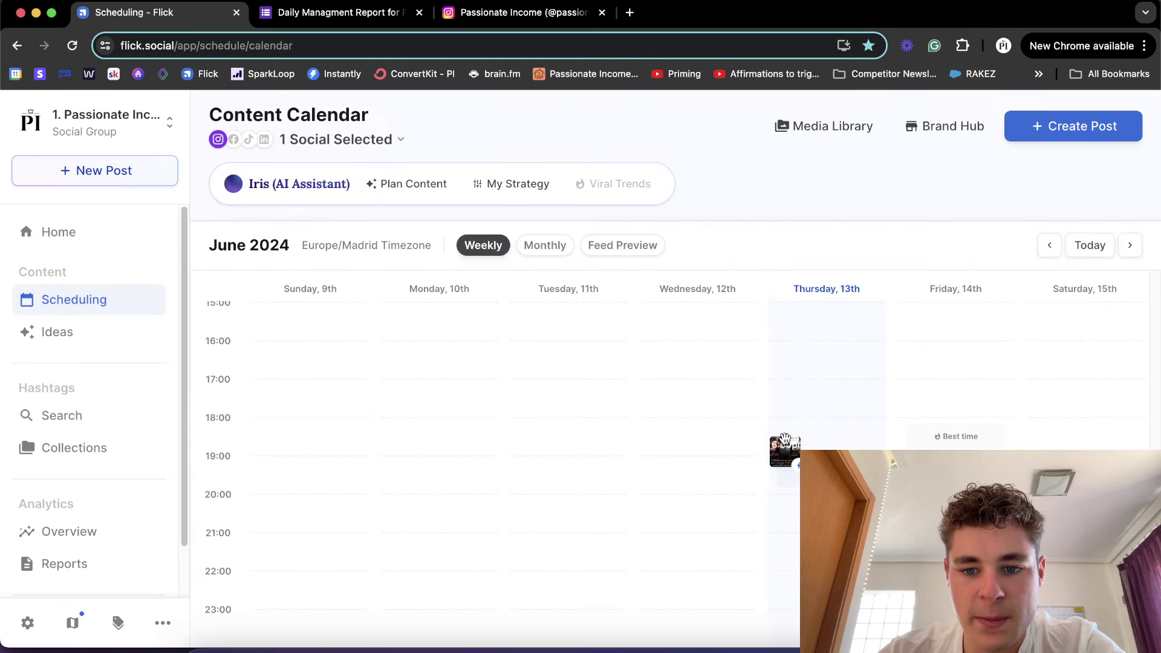
mouse_move(795, 469)
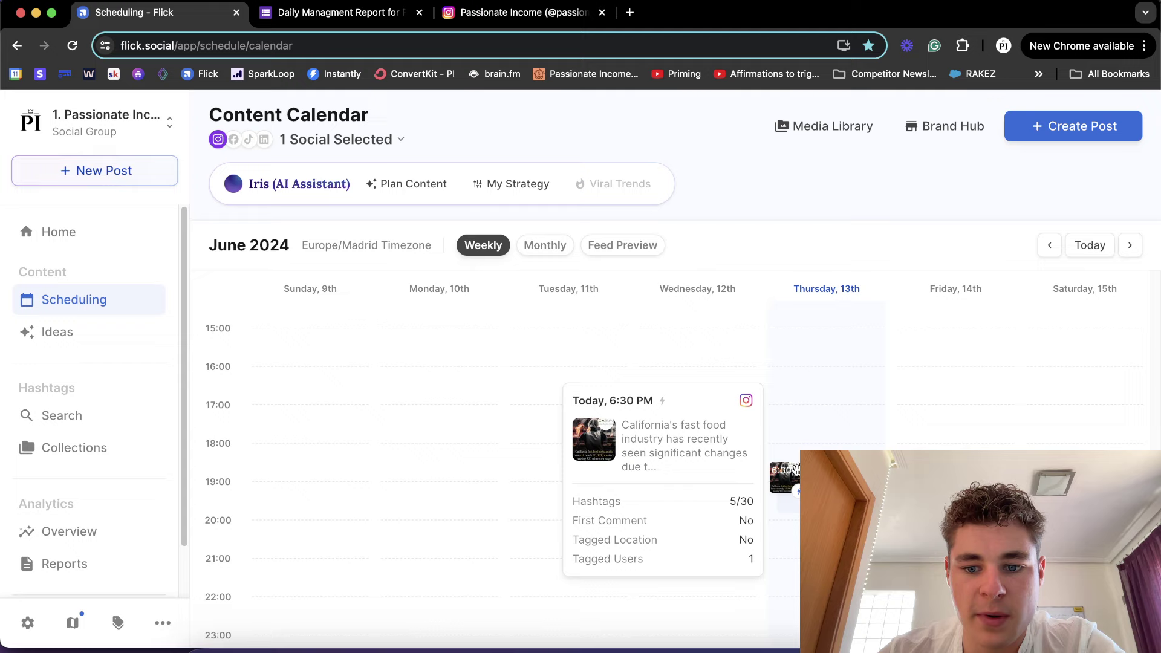
scroll(857, 448, up, 4)
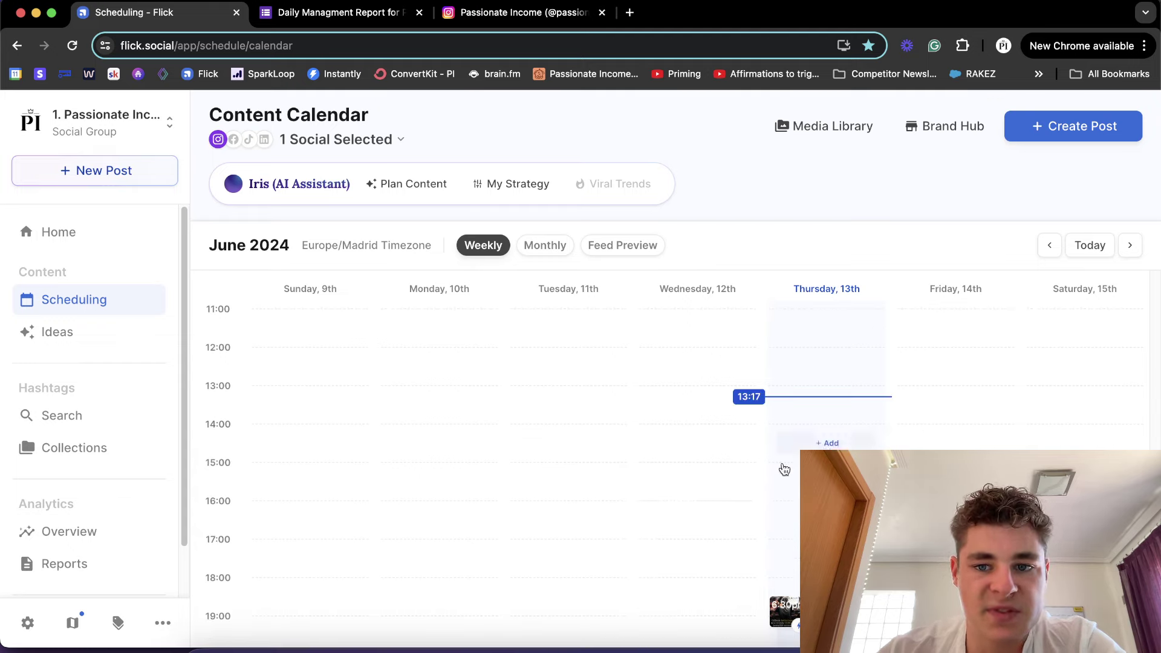
scroll(783, 469, down, 4)
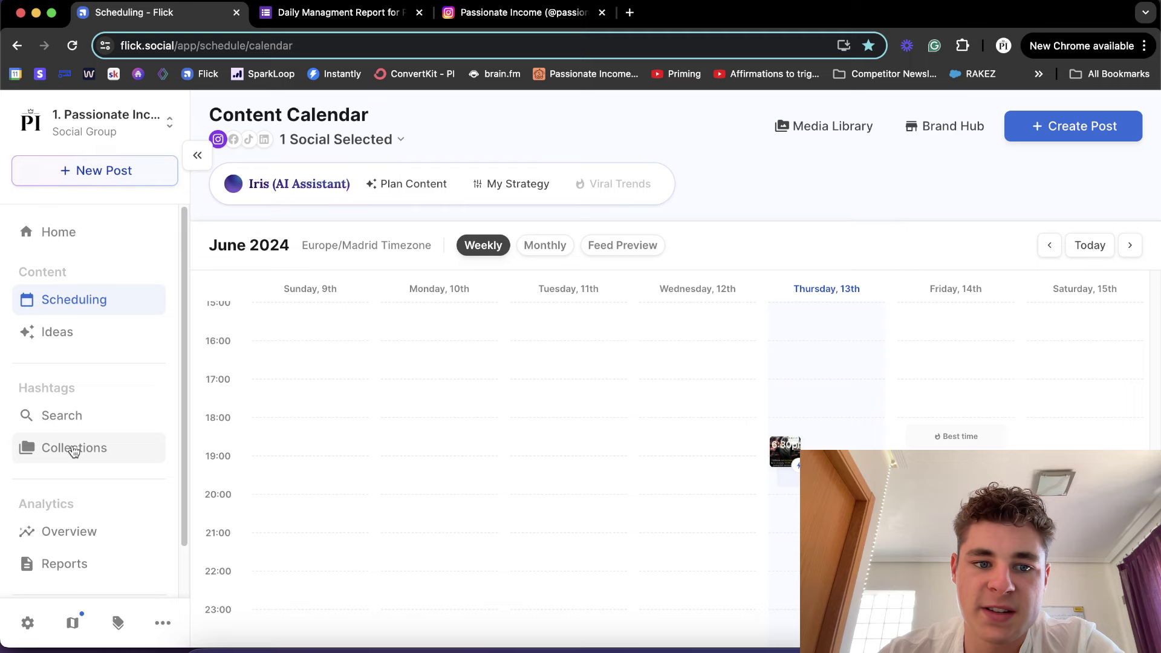
scroll(181, 411, down, 2)
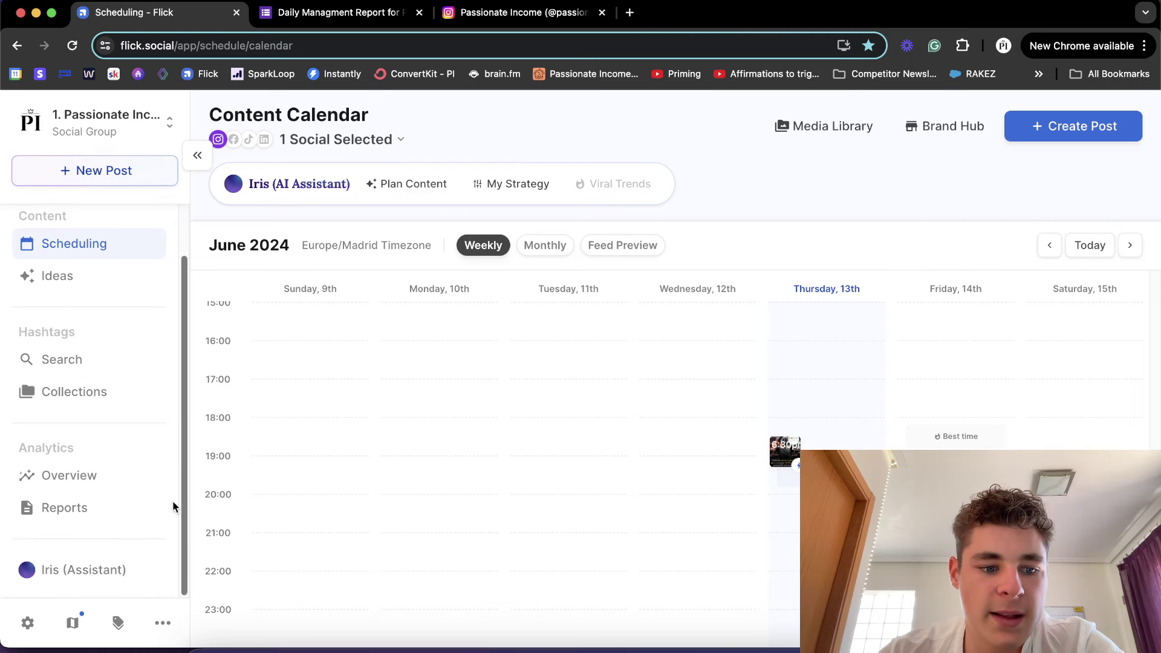
- Open Flick's Workspace settings overview of social groups
click(21, 632)
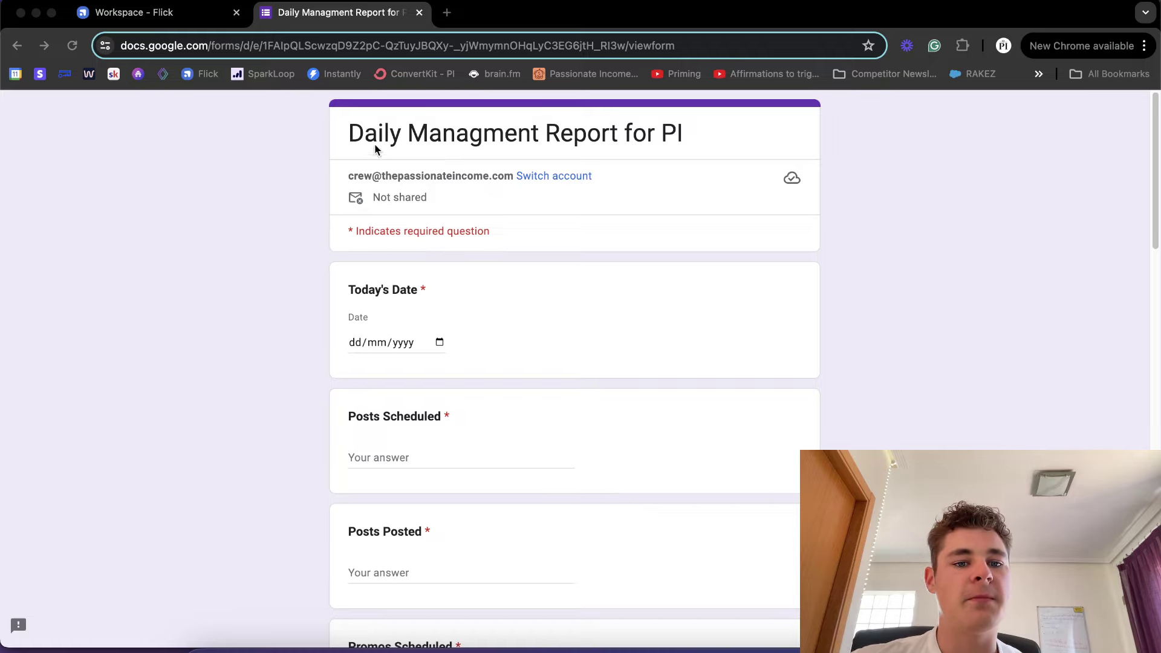
- Set the form's Today's Date to 12/06/2024
click(348, 138)
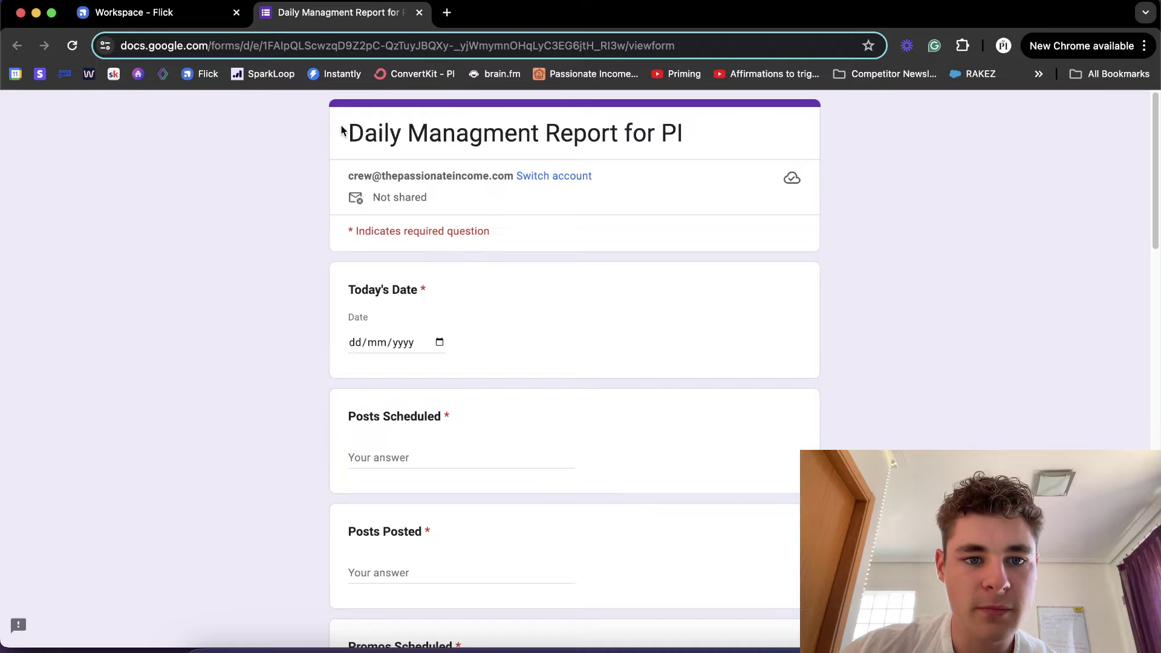
drag(349, 130, 711, 145)
click(686, 138)
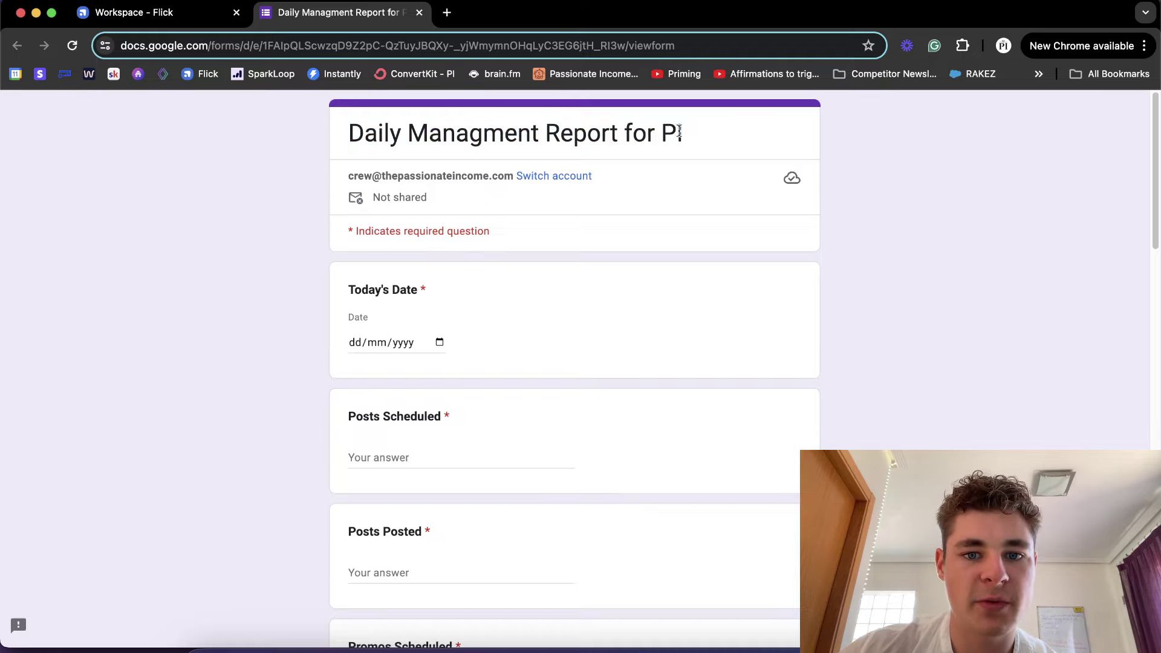
scroll(422, 188, down, 1)
scroll(421, 188, down, 3)
scroll(351, 199, up, 4)
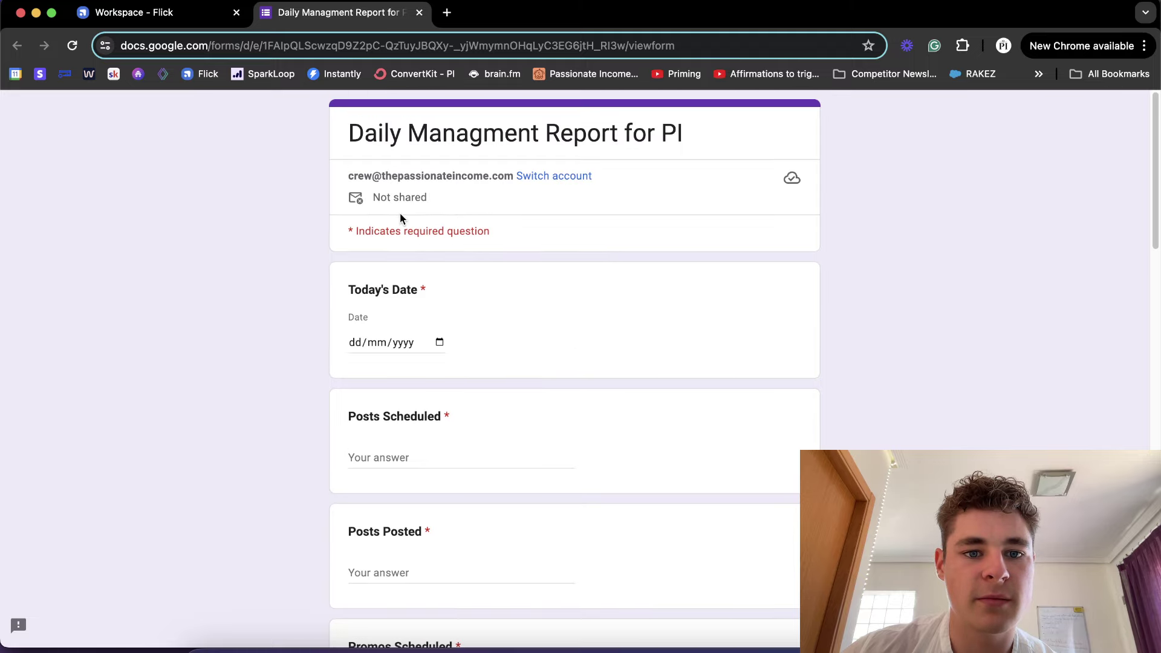
click(422, 349)
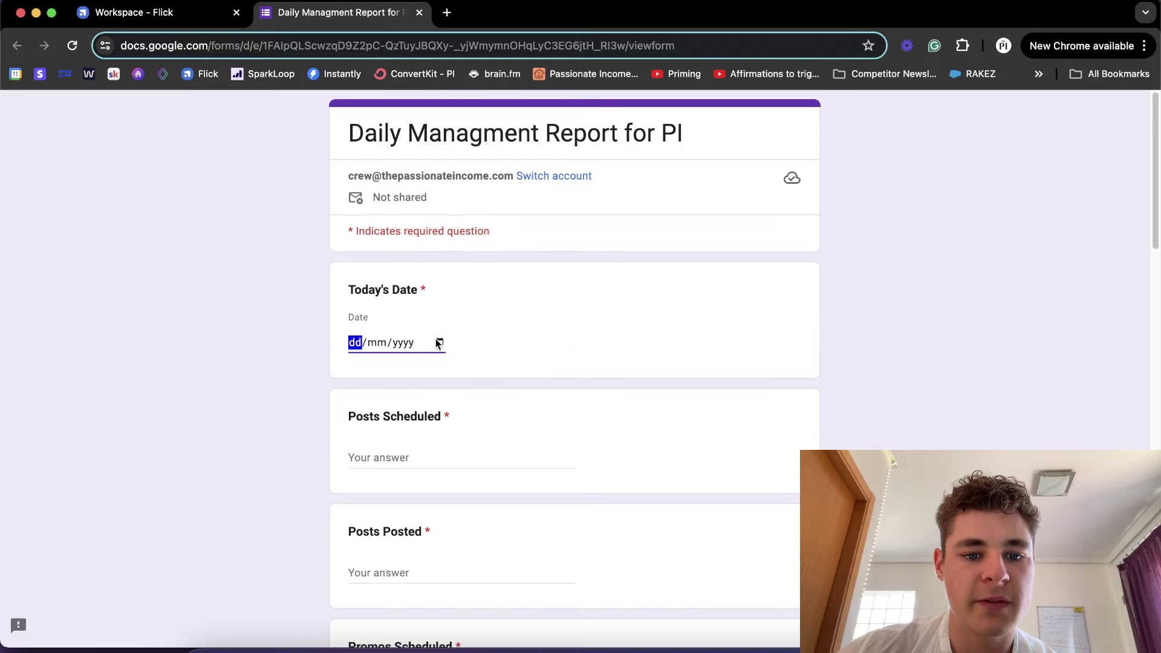
click(438, 343)
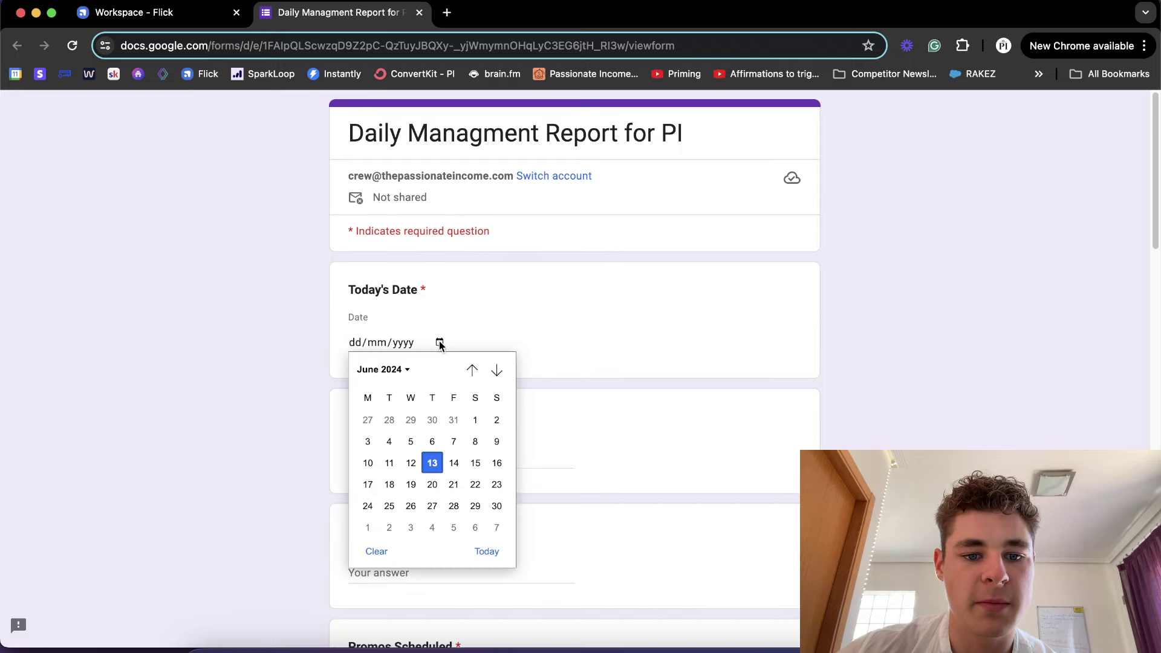
click(410, 463)
- Enter 4 posts scheduled, 3 posted, 2 promos scheduled and 2 promos done
scroll(466, 391, down, 4)
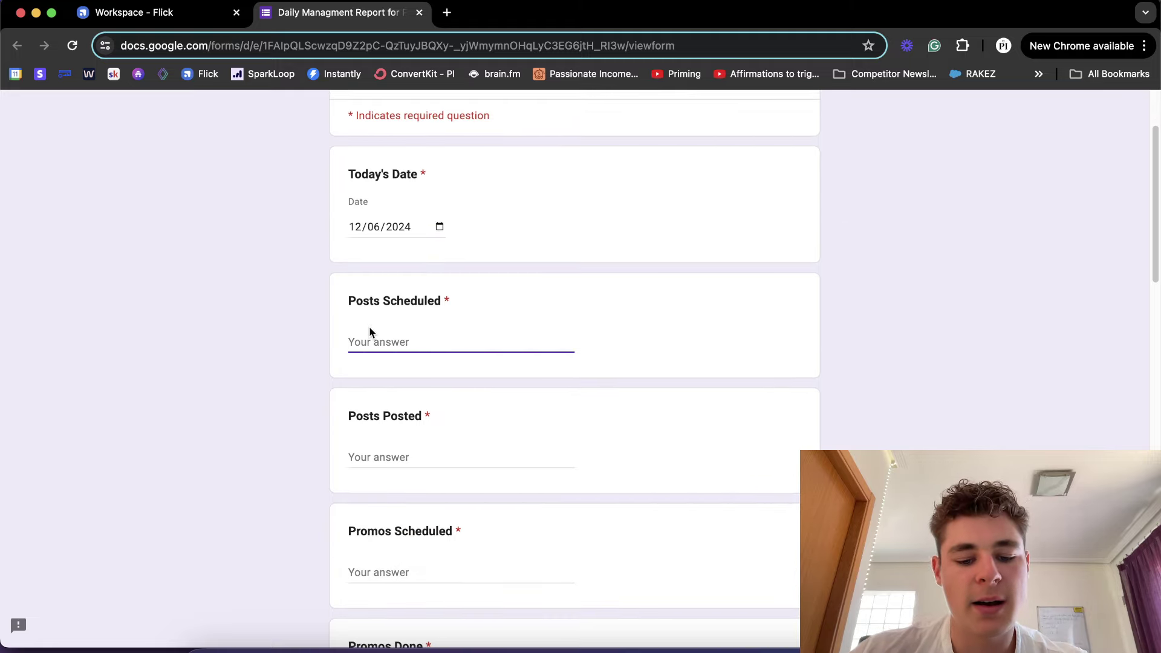
text(4)
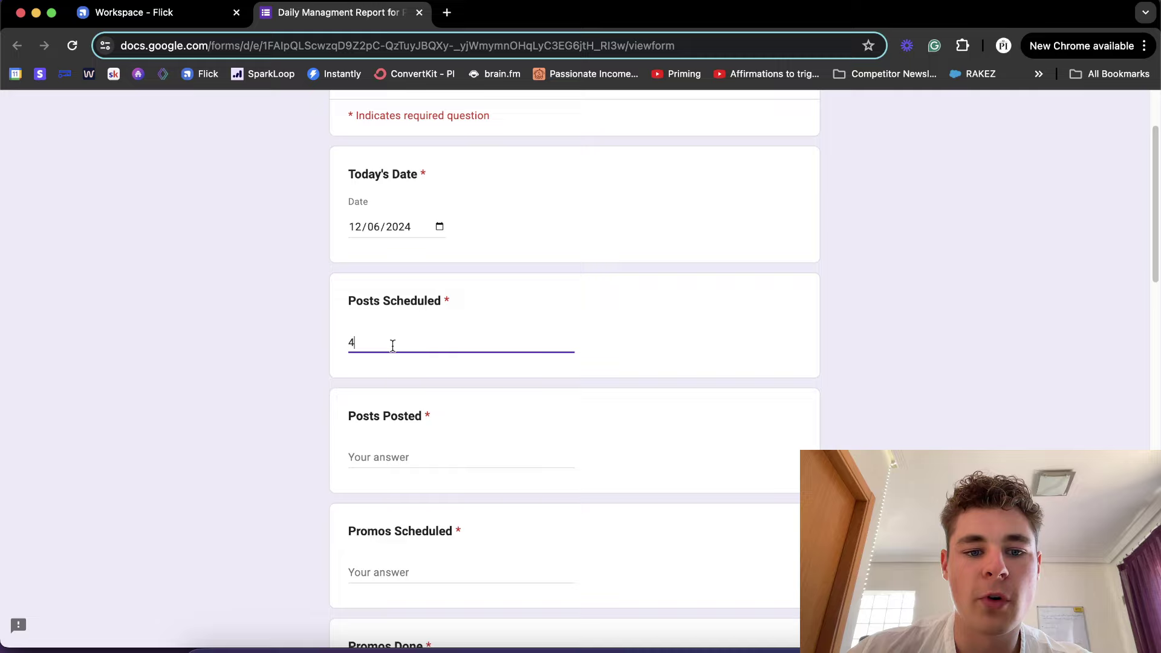
click(399, 457)
text(3)
scroll(362, 411, down, 2)
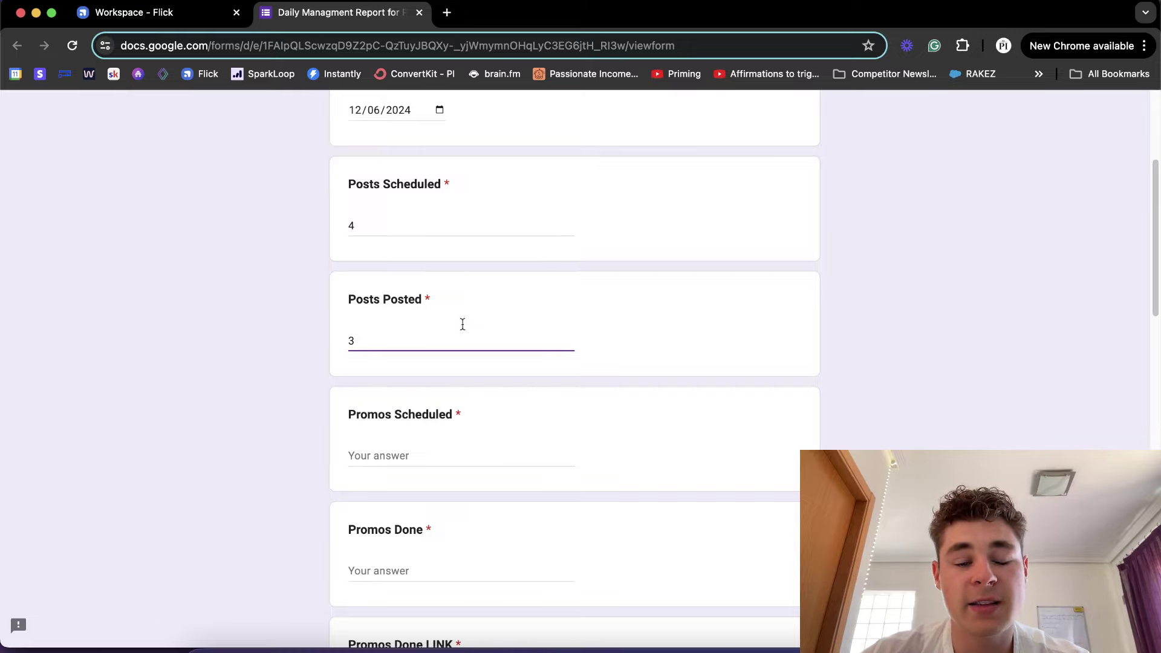
click(424, 453)
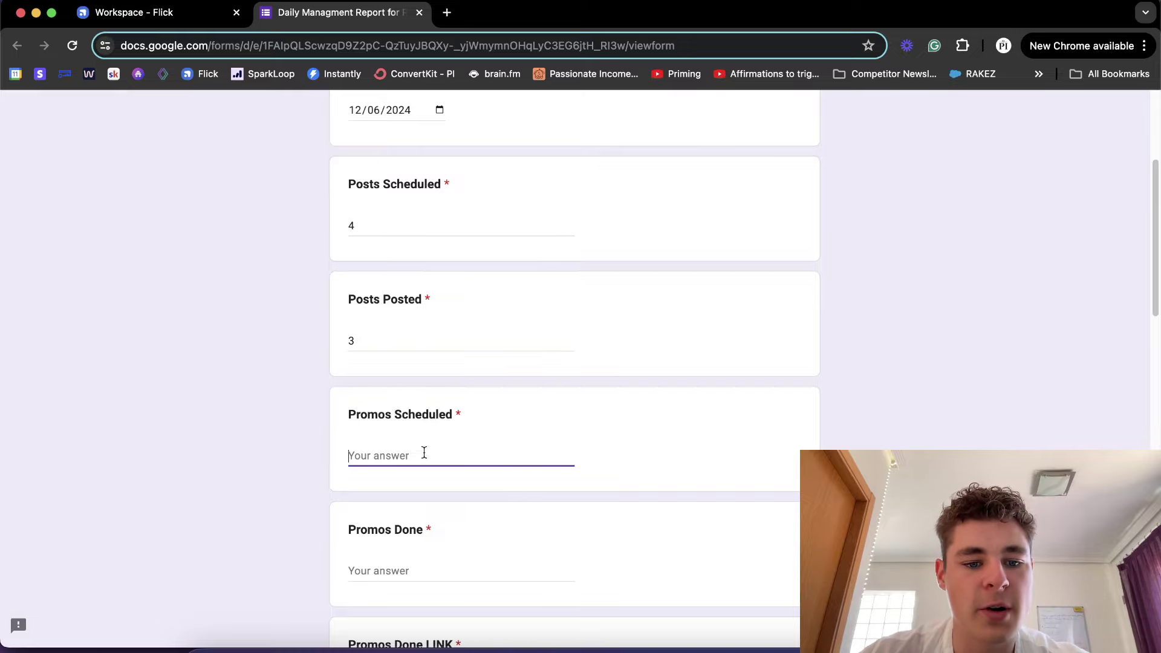
text(2)
scroll(424, 453, down, 2)
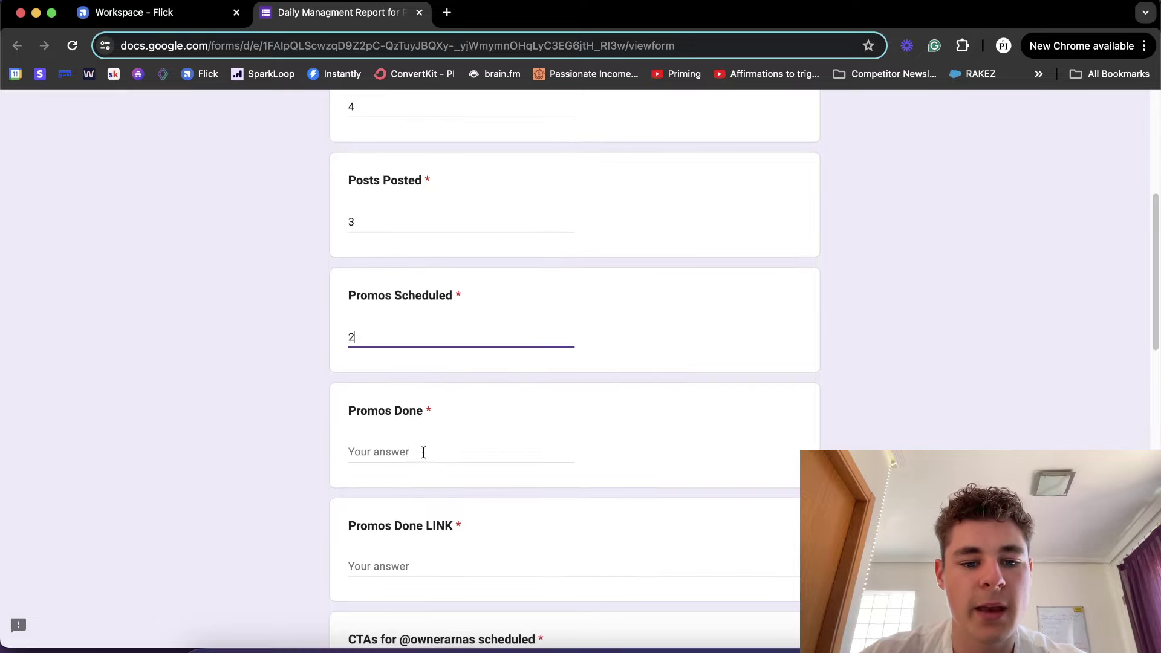
click(424, 448)
text(2)
- Fill the Promos Done LINK field with 'link'
scroll(423, 448, down, 2)
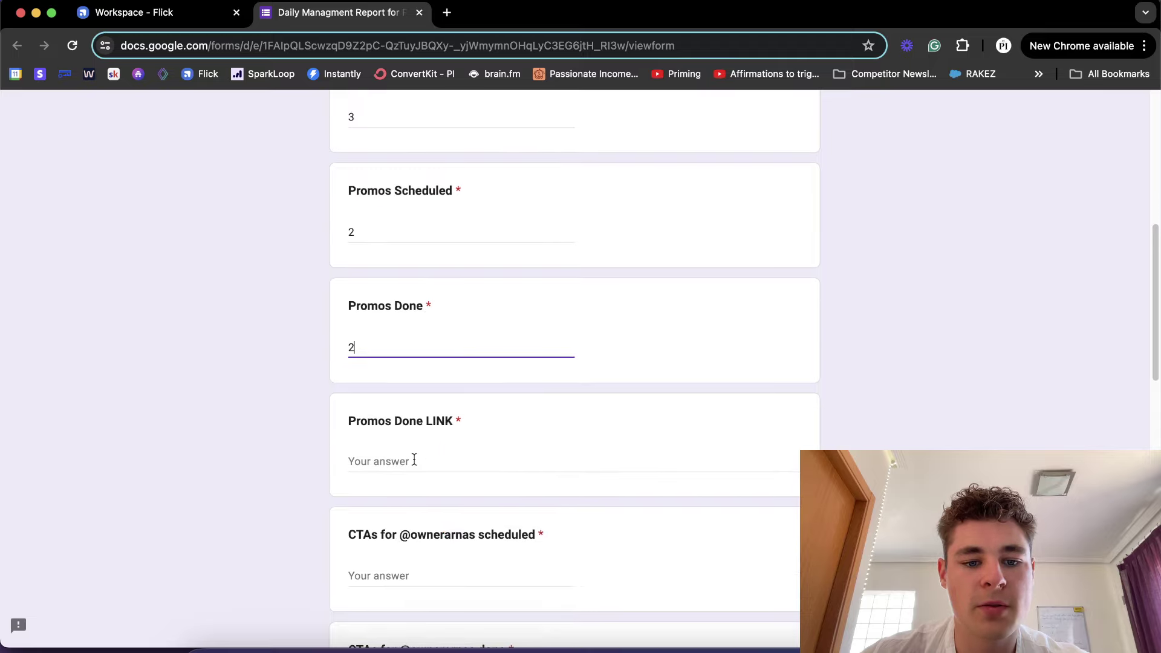
click(409, 459)
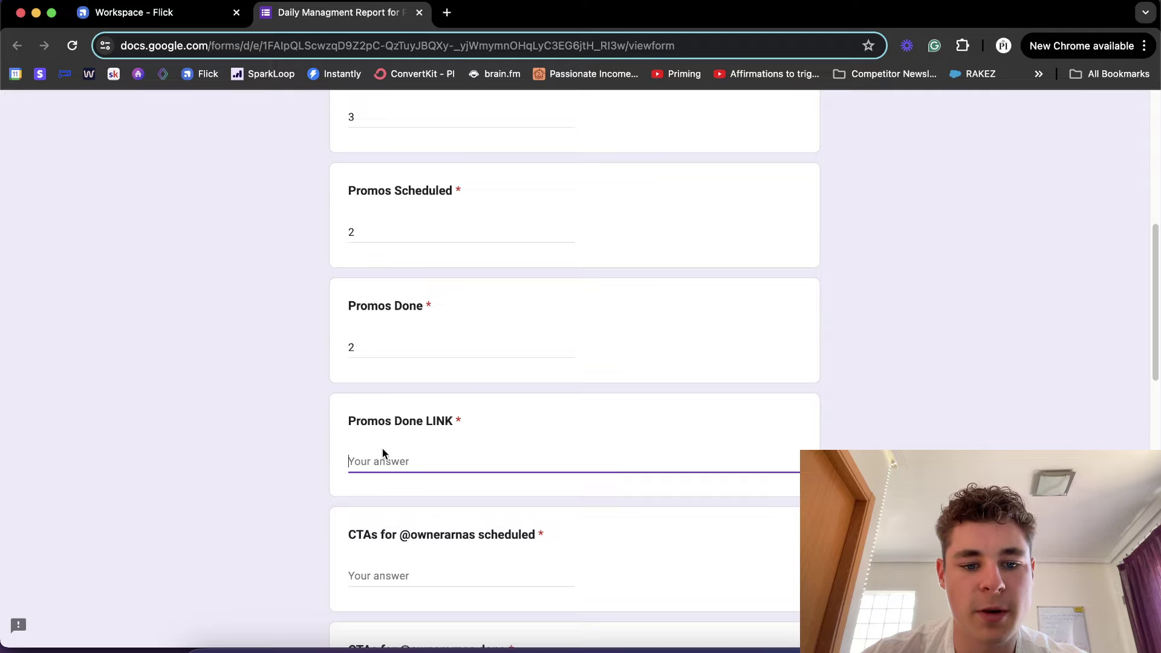
scroll(453, 459, down, 3)
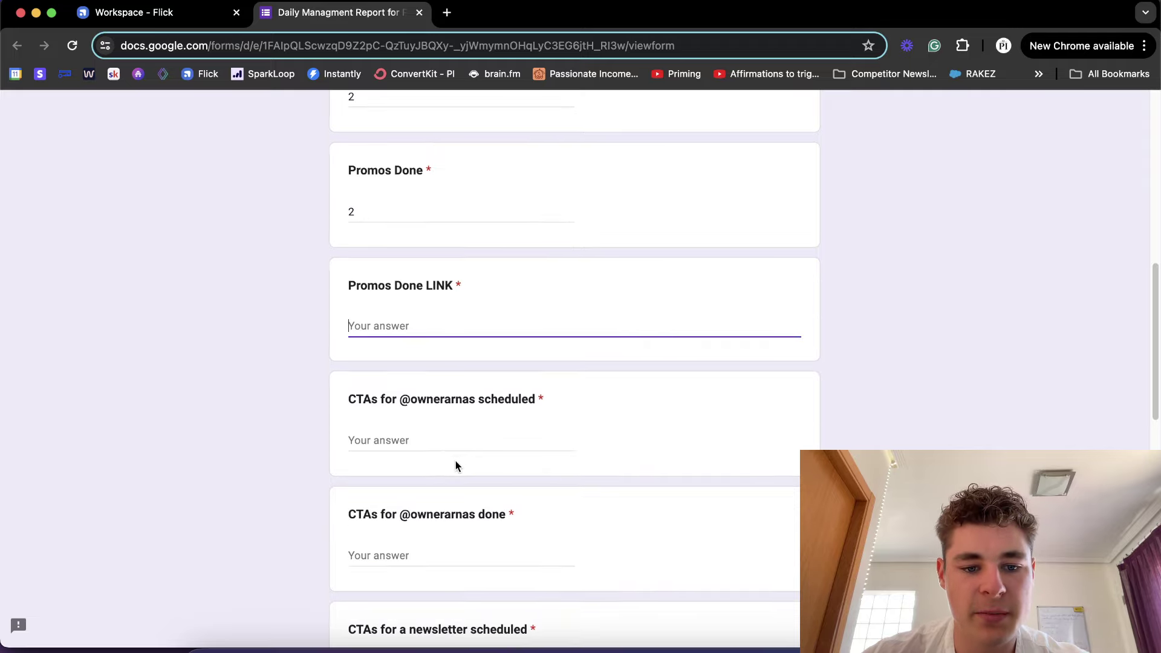
click(406, 438)
click(385, 323)
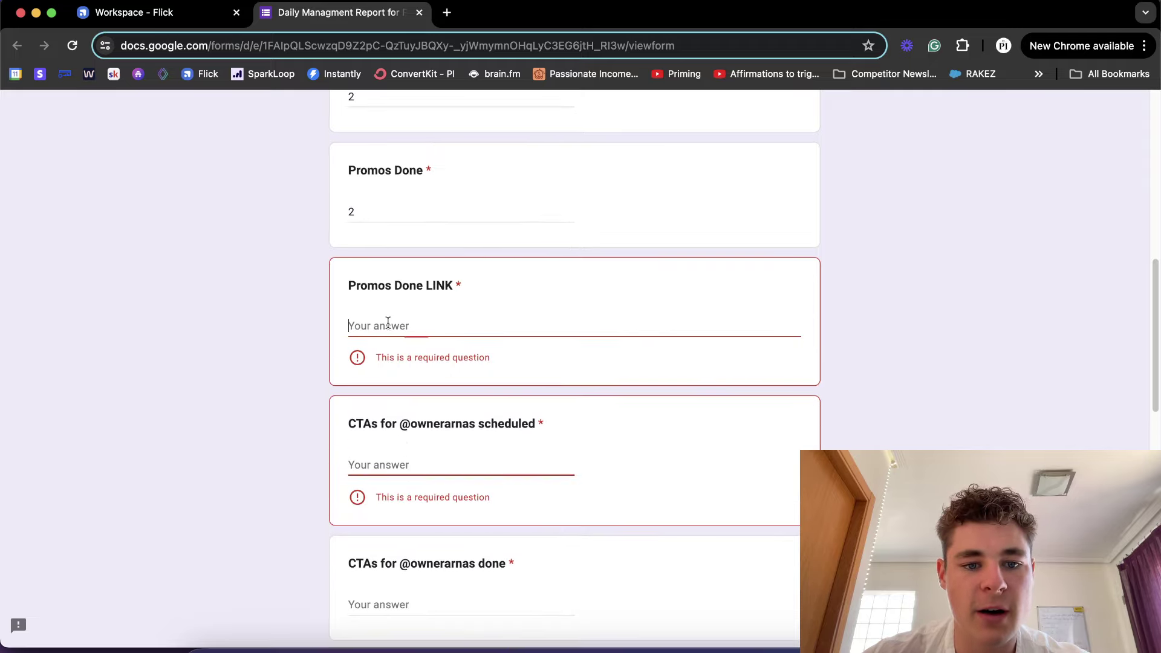
text(link)
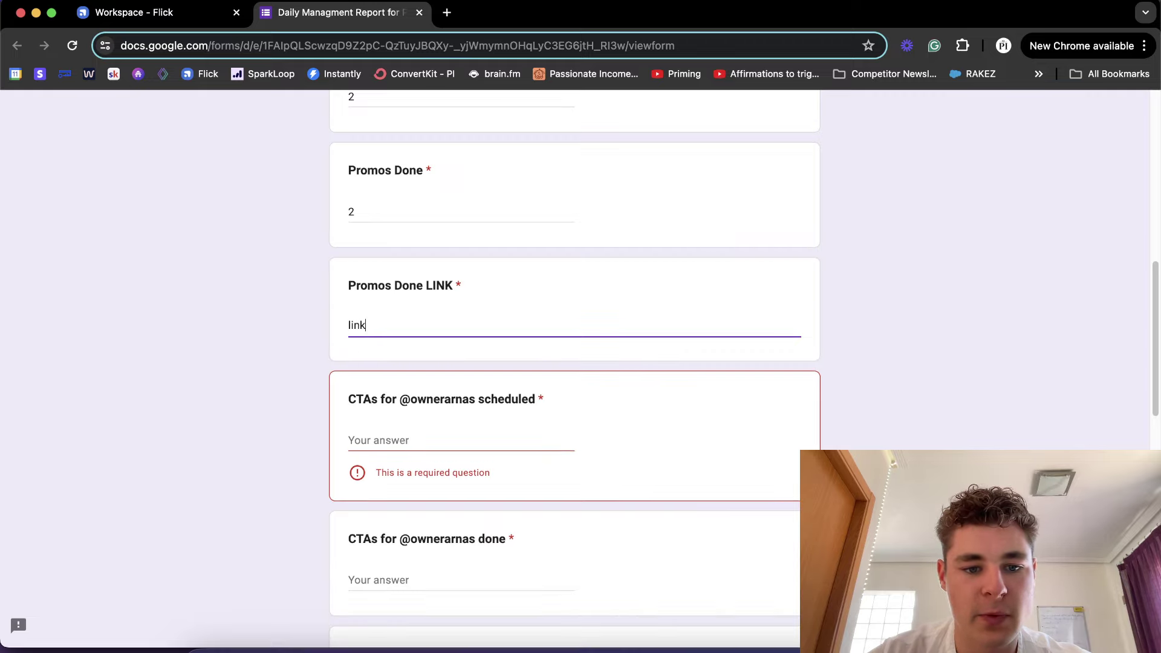
click(411, 433)
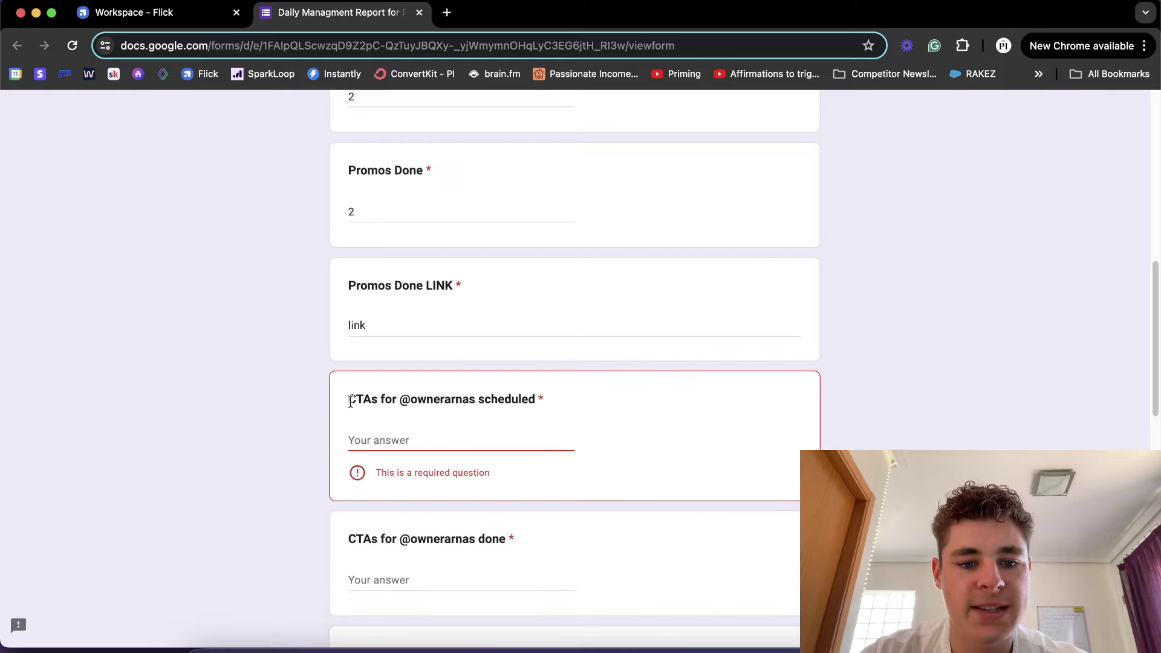
drag(348, 399, 445, 401)
triple_click(446, 400)
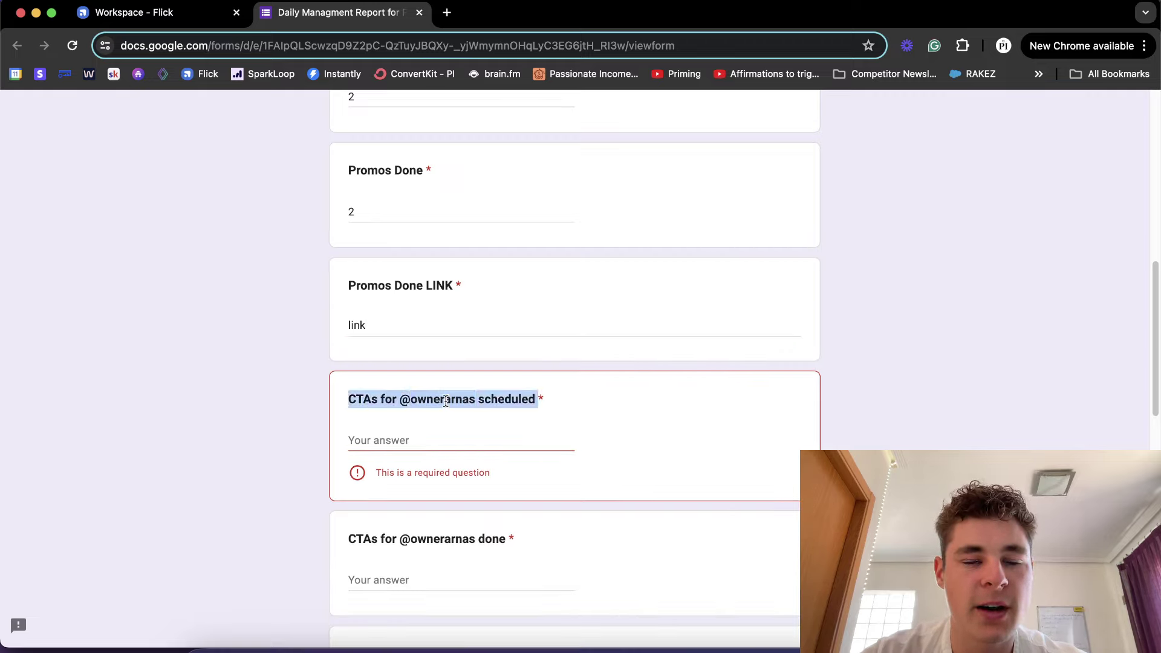
click(446, 400)
double_click(445, 400)
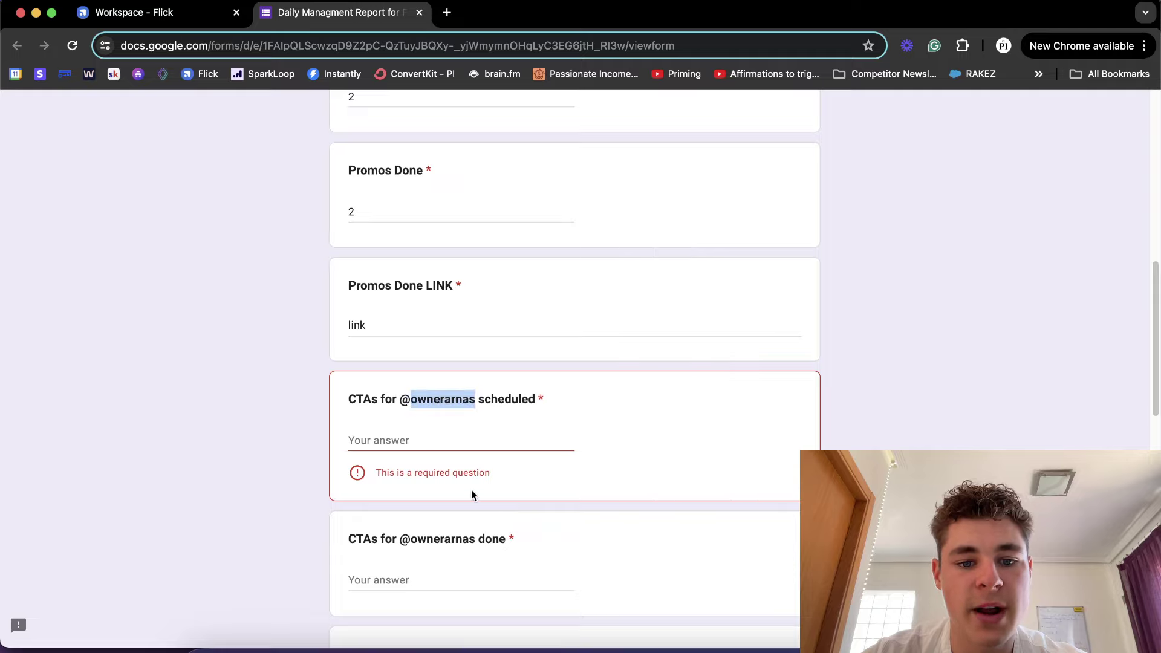
click(508, 443)
text(0)
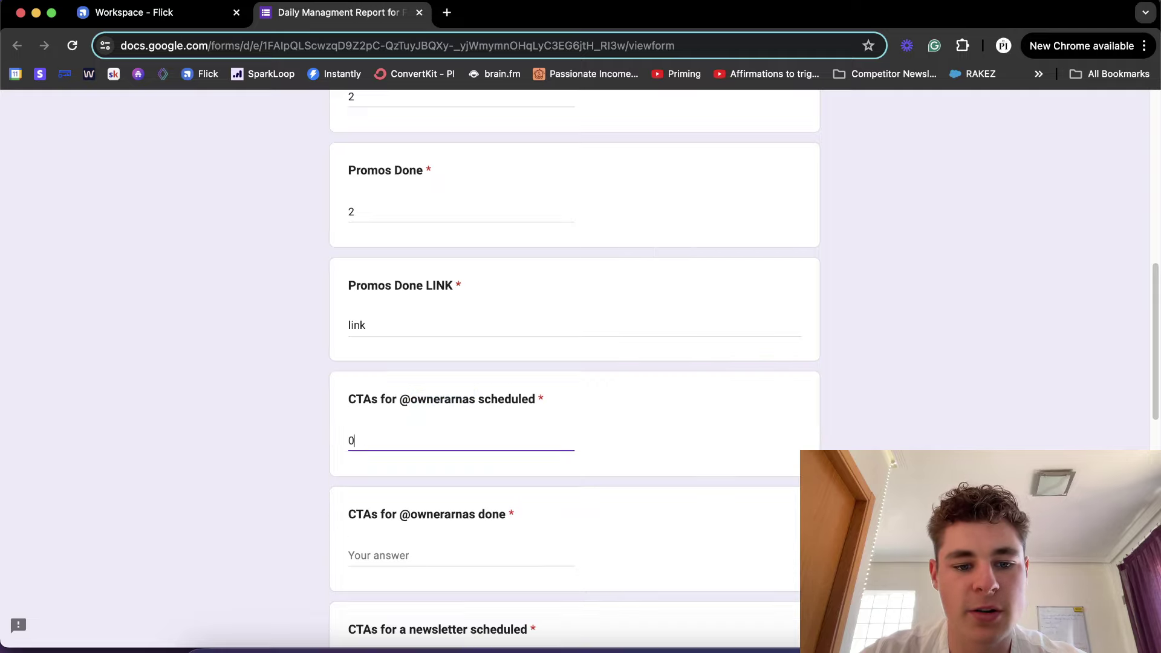
scroll(481, 473, down, 2)
click(465, 486)
text(0)
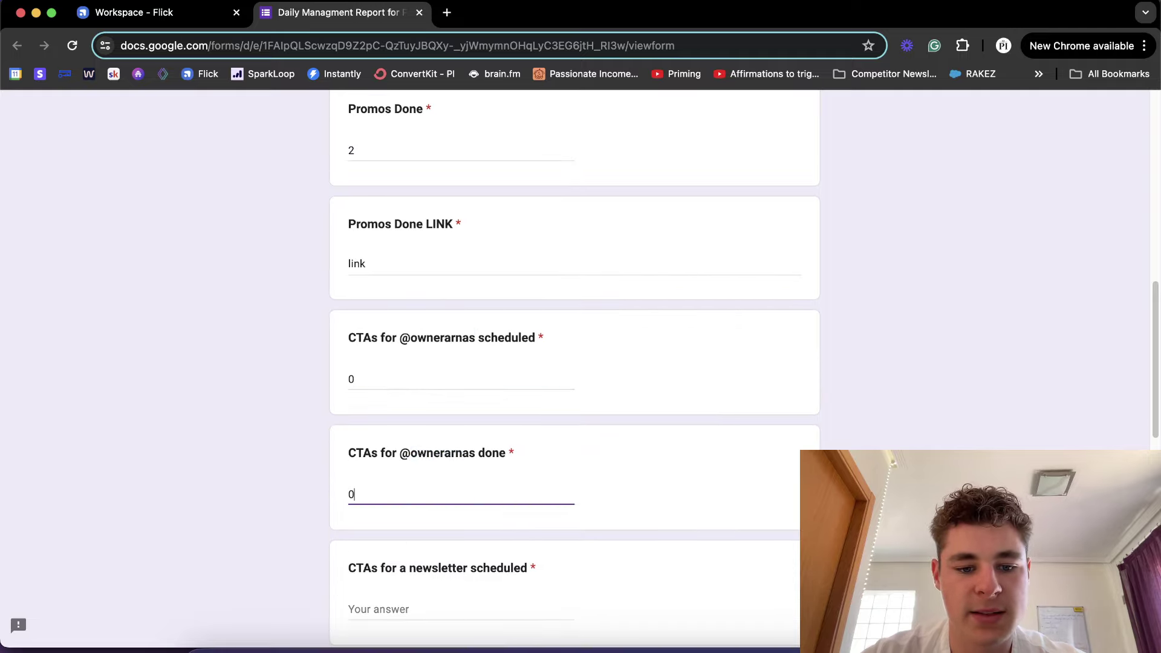
- Enter 1 scheduled and 1 done for the newsletter CTAs
scroll(466, 486, down, 3)
click(454, 442)
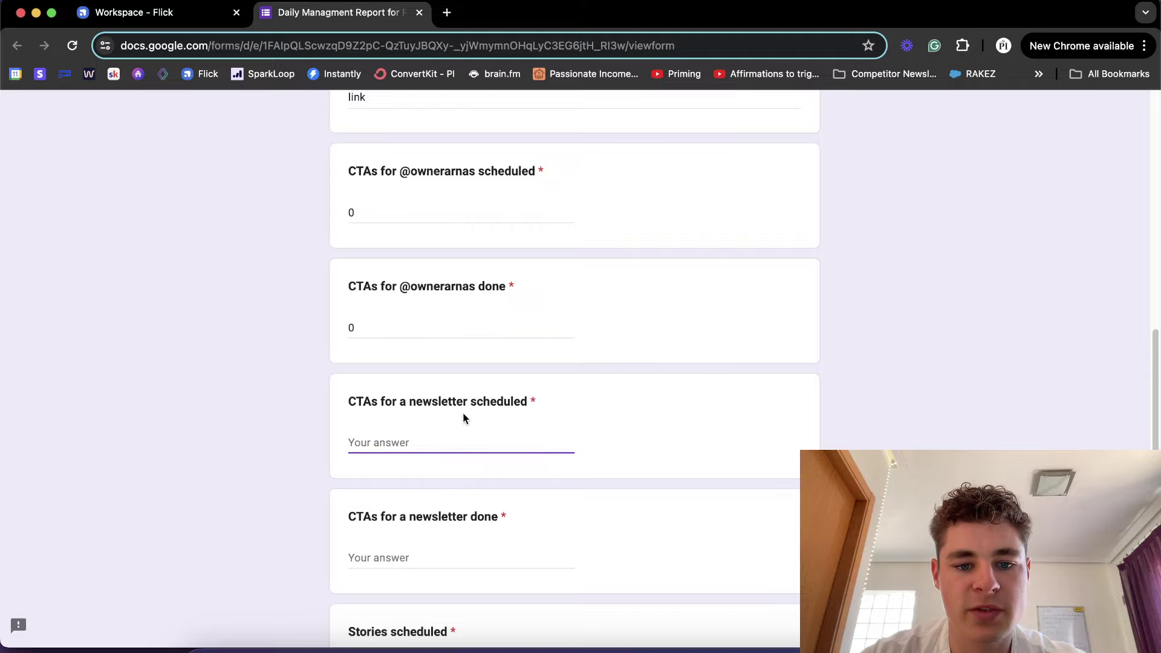
text(1)
scroll(424, 486, down, 2)
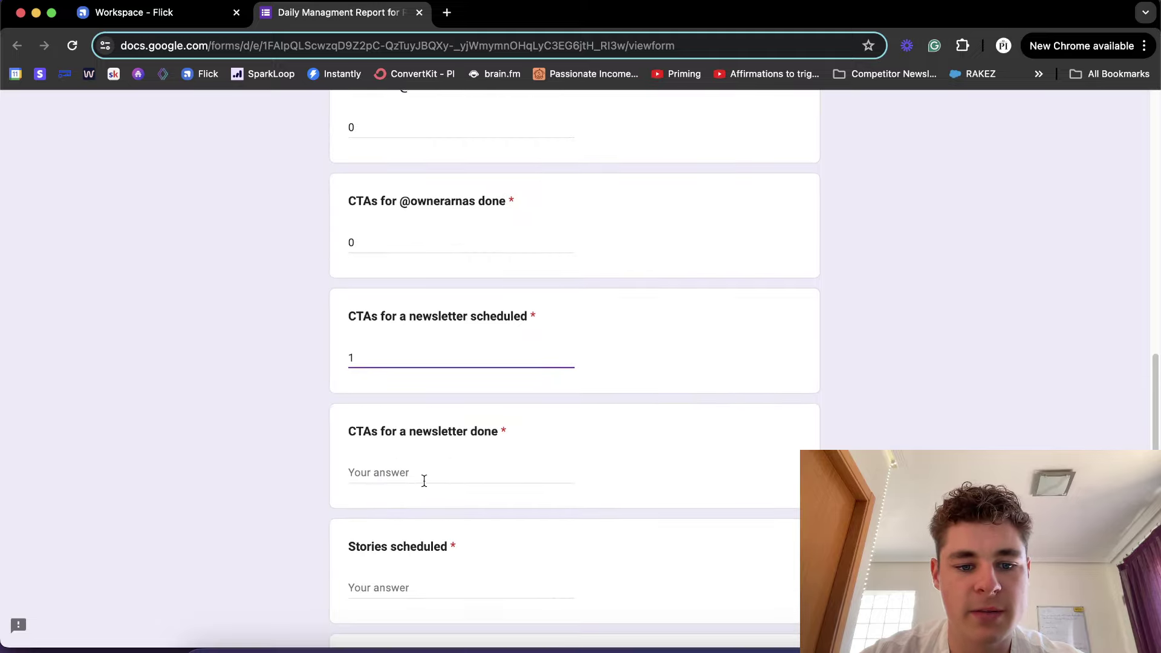
click(423, 476)
text(1)
- Enter 0 stories scheduled and 0 done, then scroll back to review the counts
scroll(439, 401, down, 3)
click(437, 407)
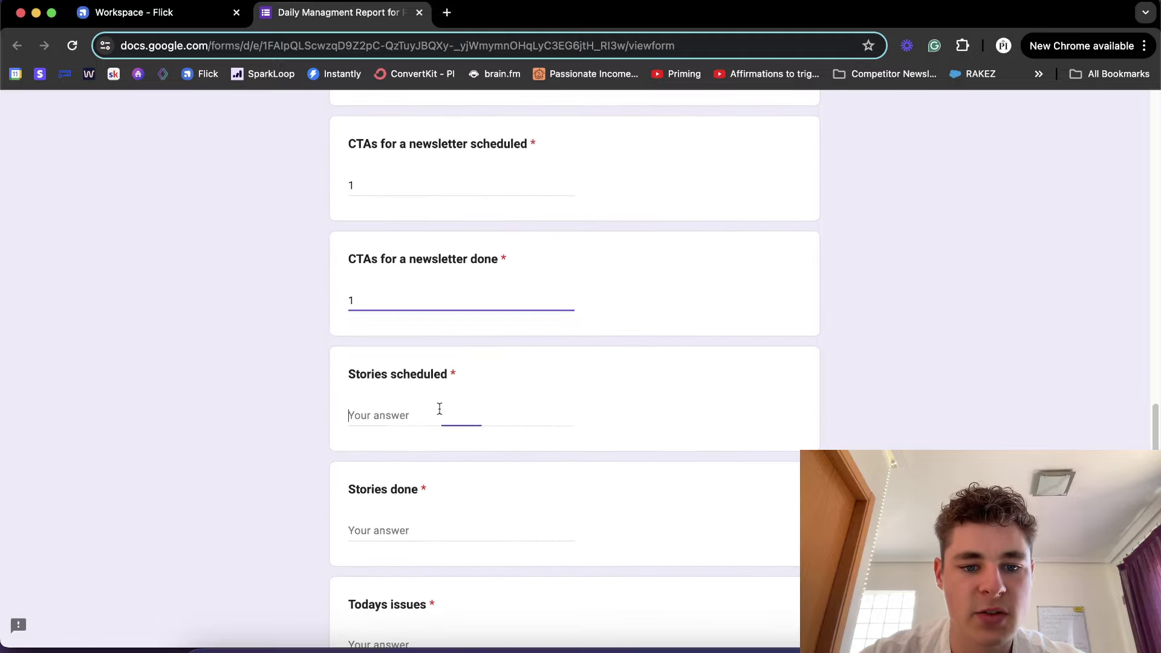
scroll(438, 408, down, 1)
text(0)
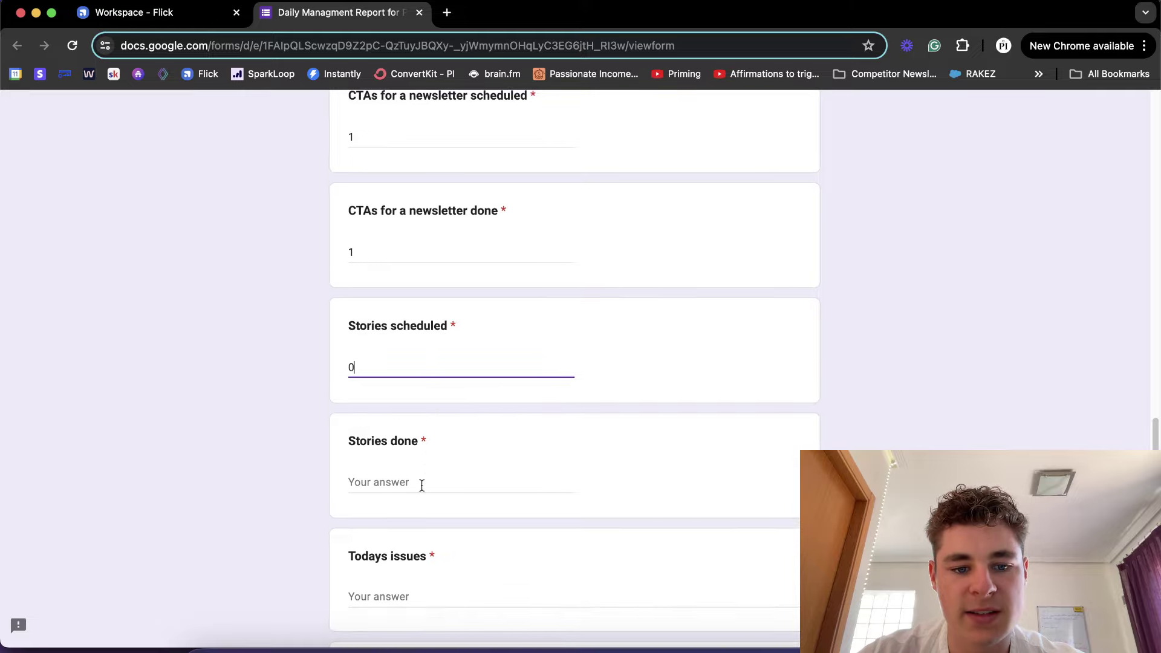
click(412, 483)
text(0)
scroll(410, 514, down, 2)
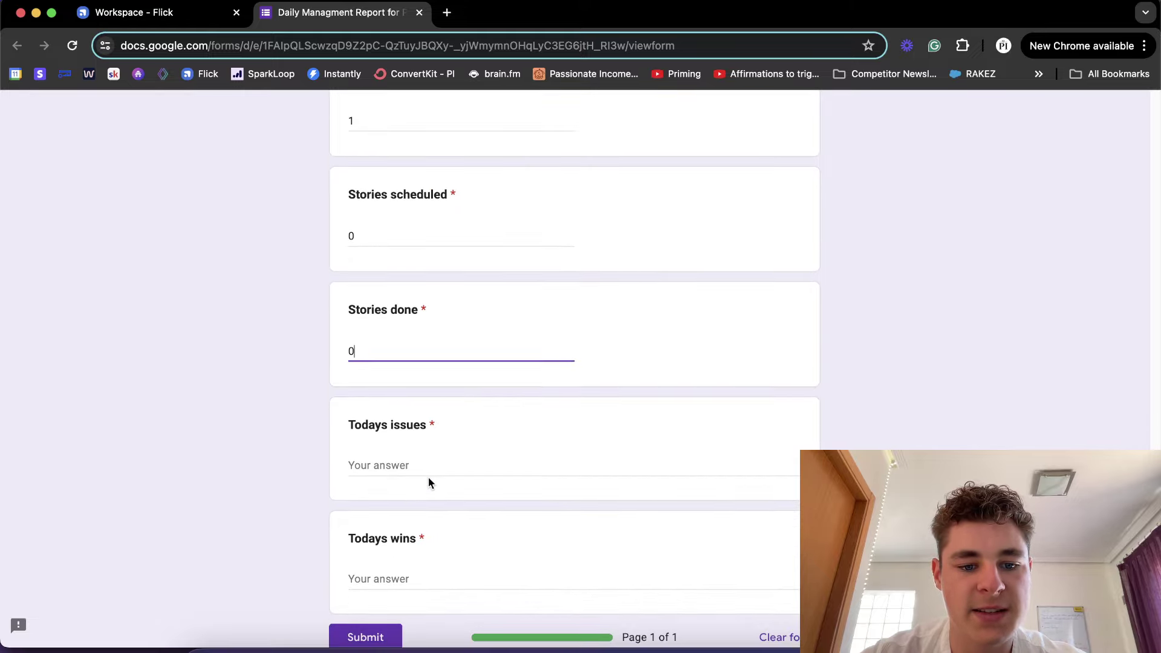
click(430, 476)
scroll(432, 470, up, 8)
scroll(436, 469, up, 9)
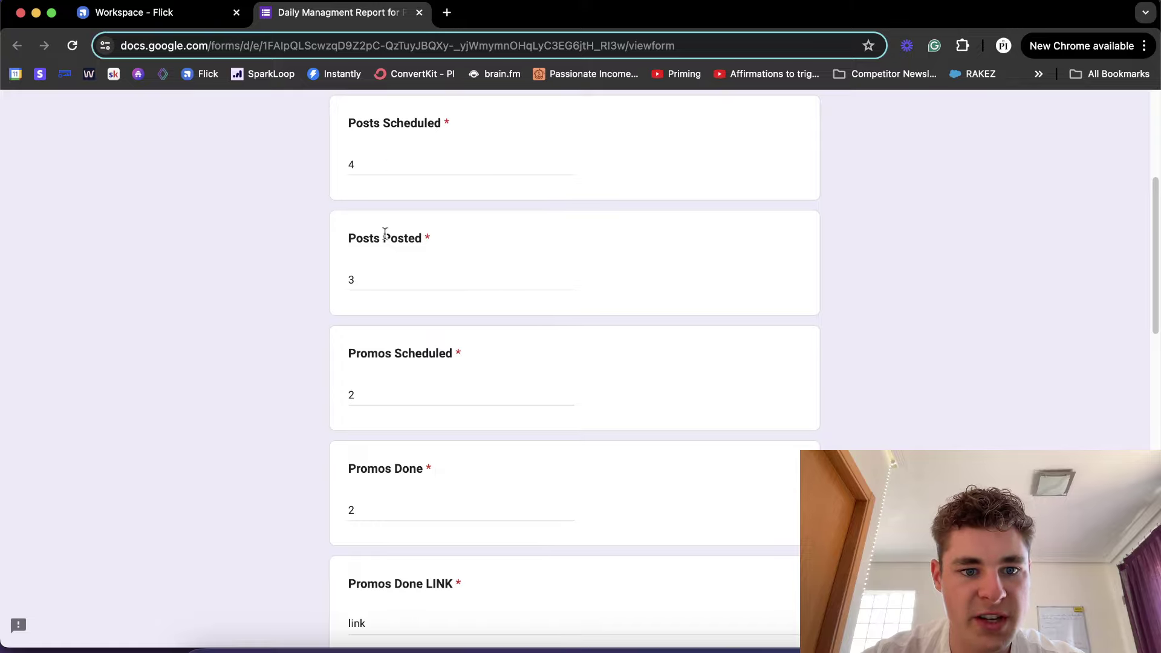
scroll(358, 283, down, 15)
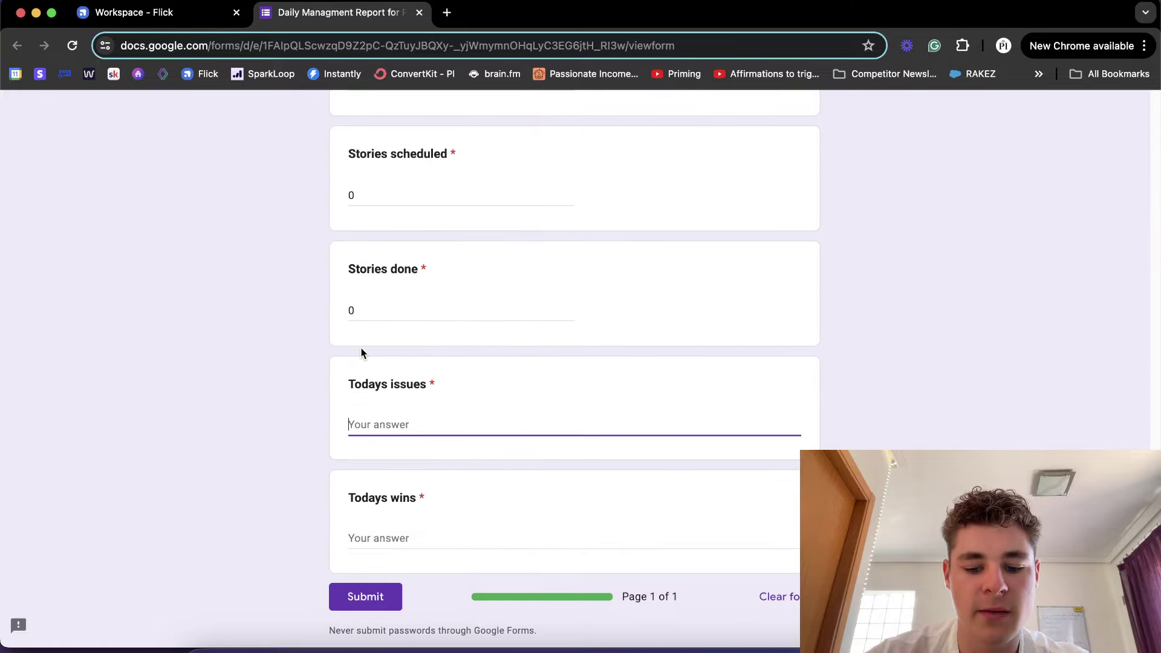
- Enter issue "Flick didn't work on the 4th post" and win "We got 10k likes on a CTA of the newsletter"
text(Flick didn)
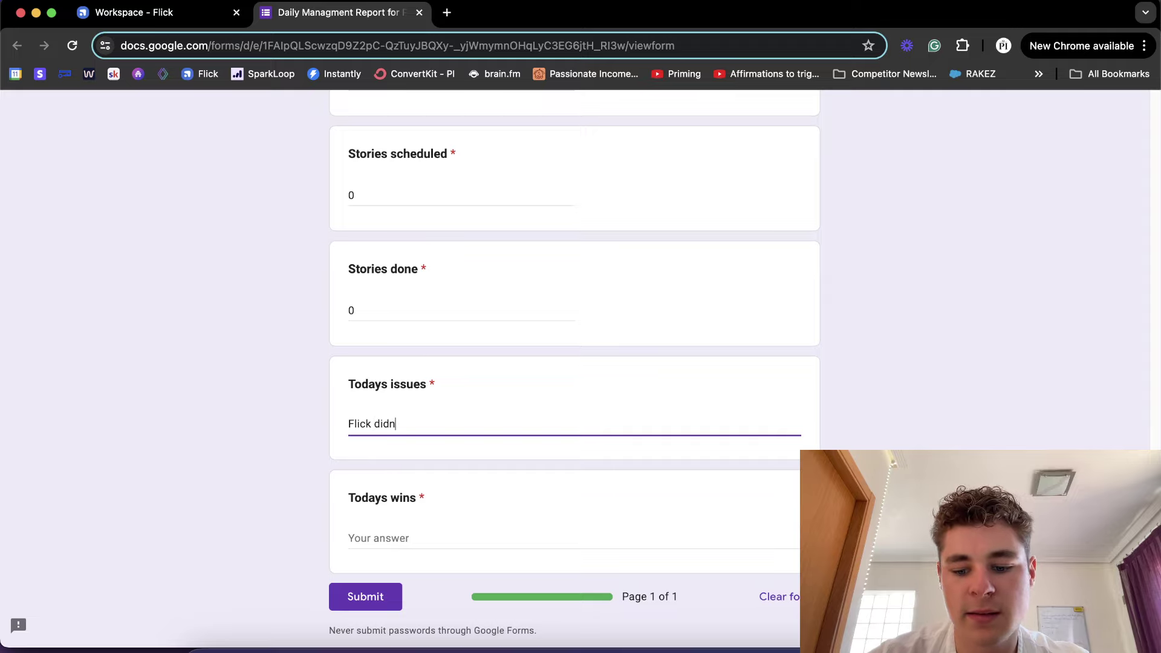
text('t work on the )
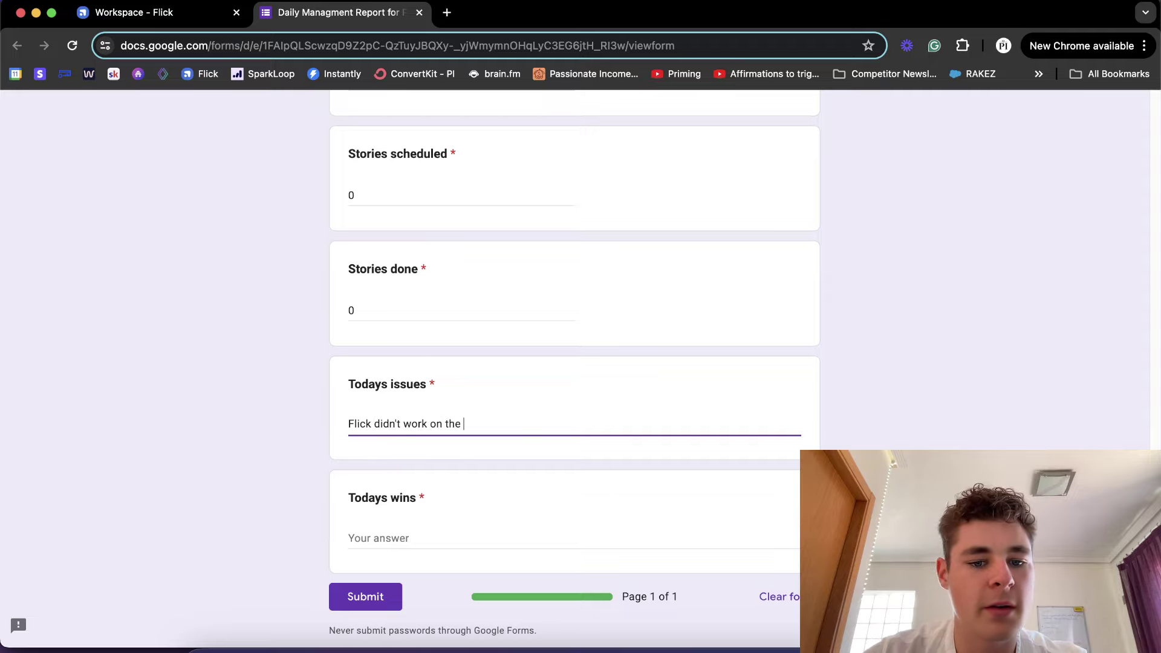
text(4th o)
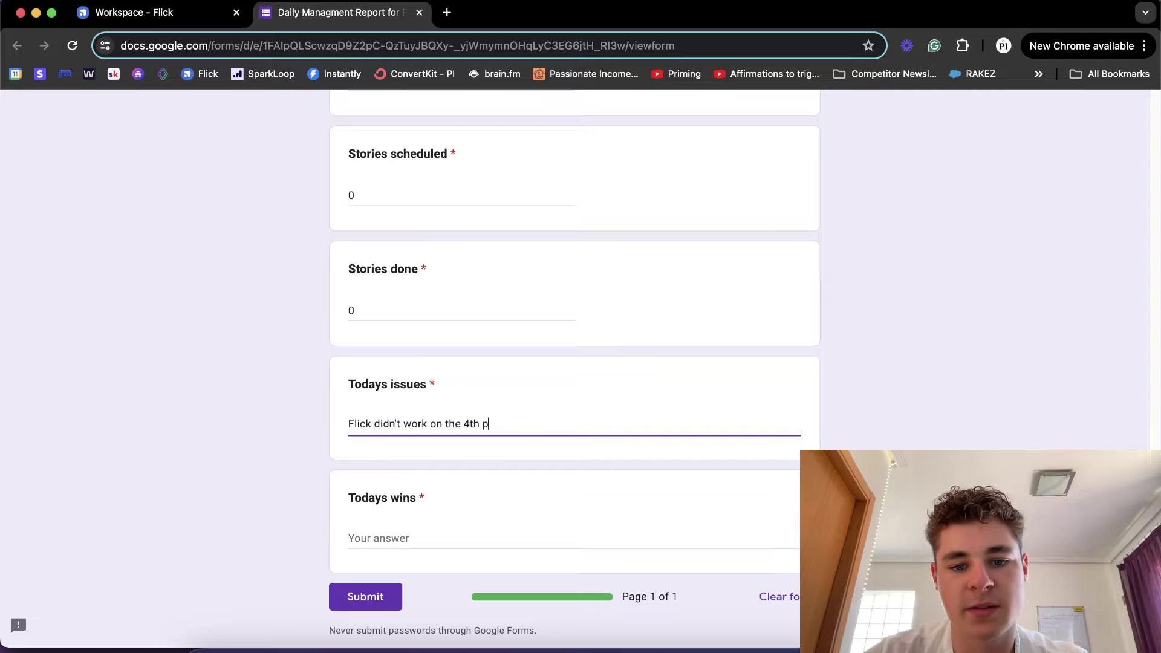
text(ost)
click(429, 540)
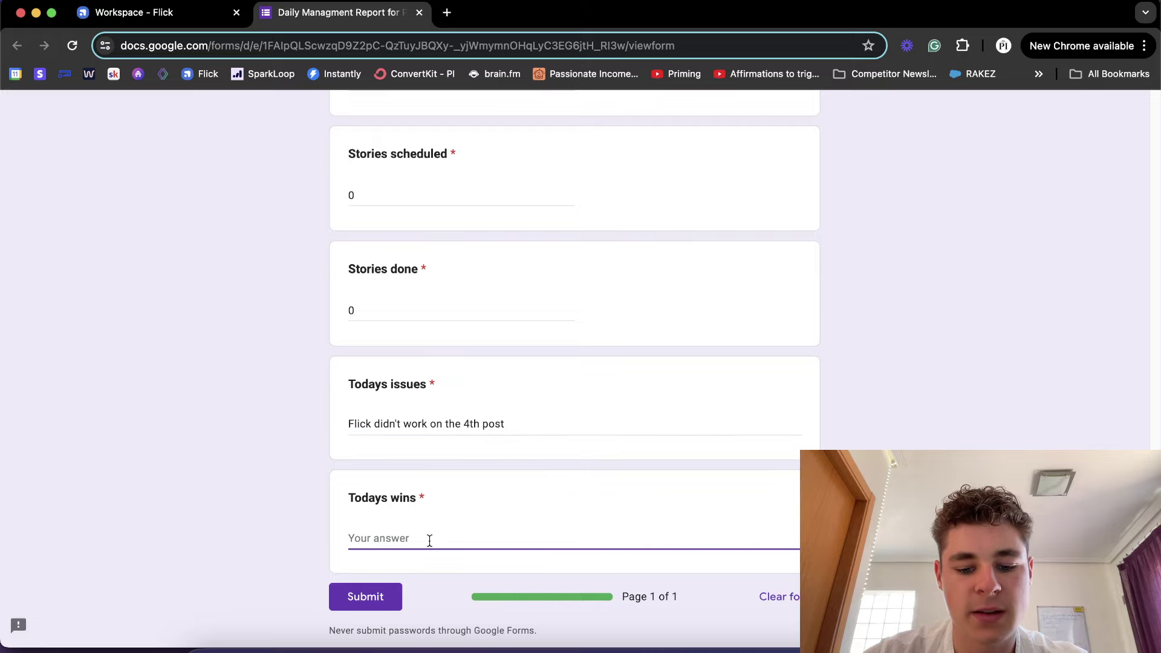
text(We got )
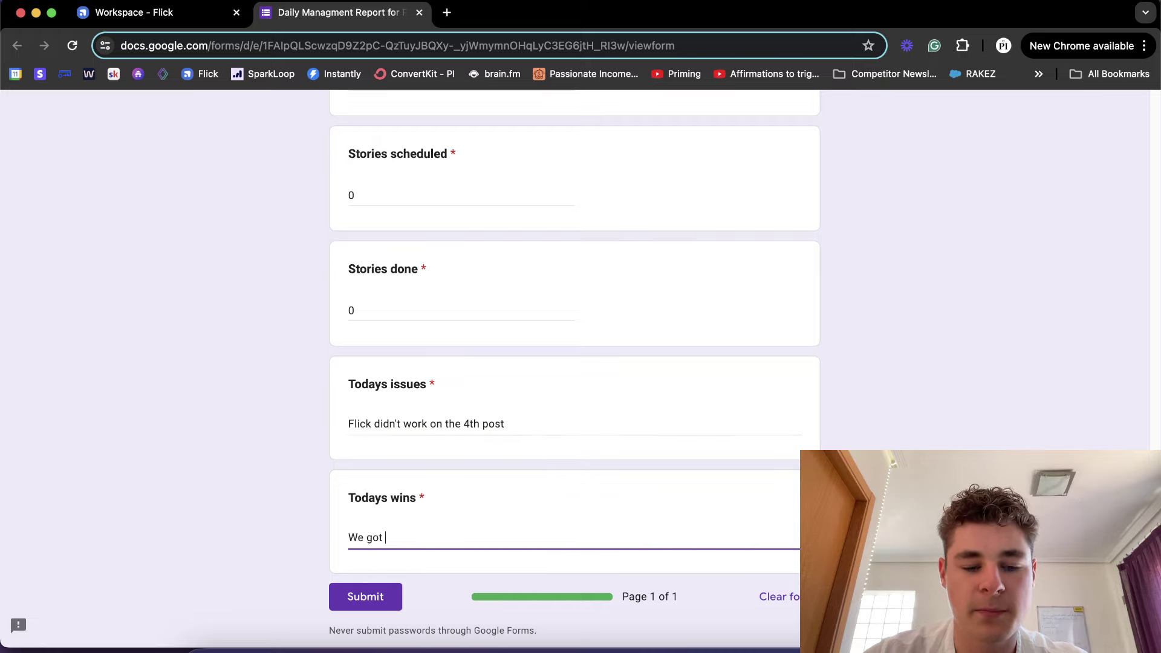
text(10k l)
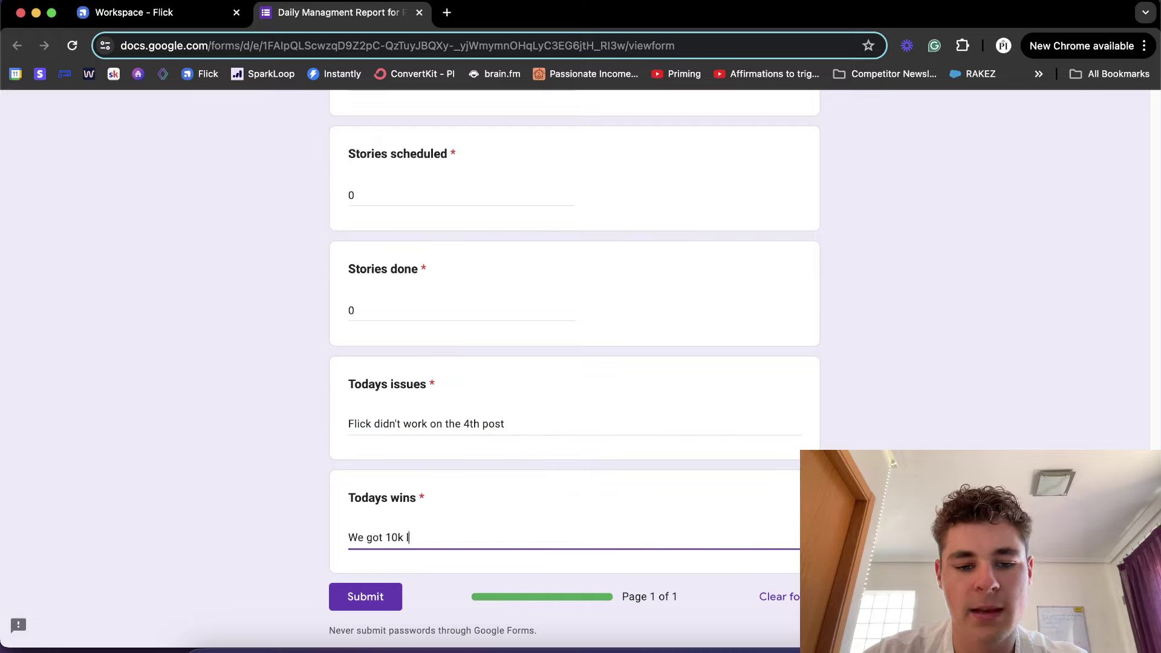
text(ikes on a)
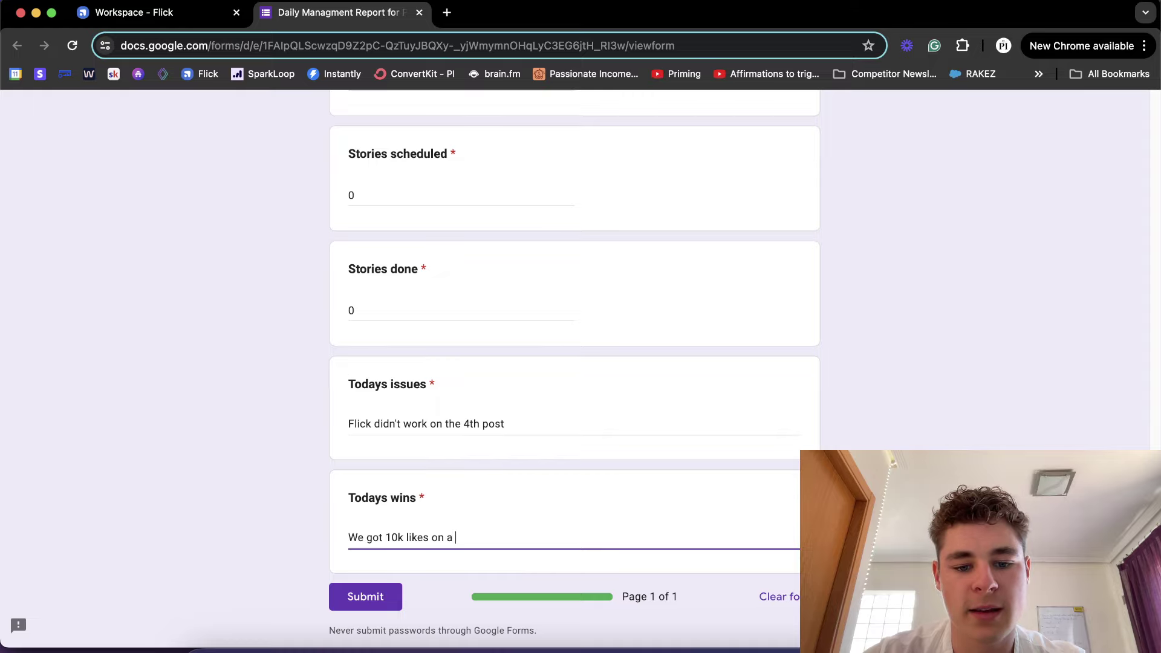
text( CTA)
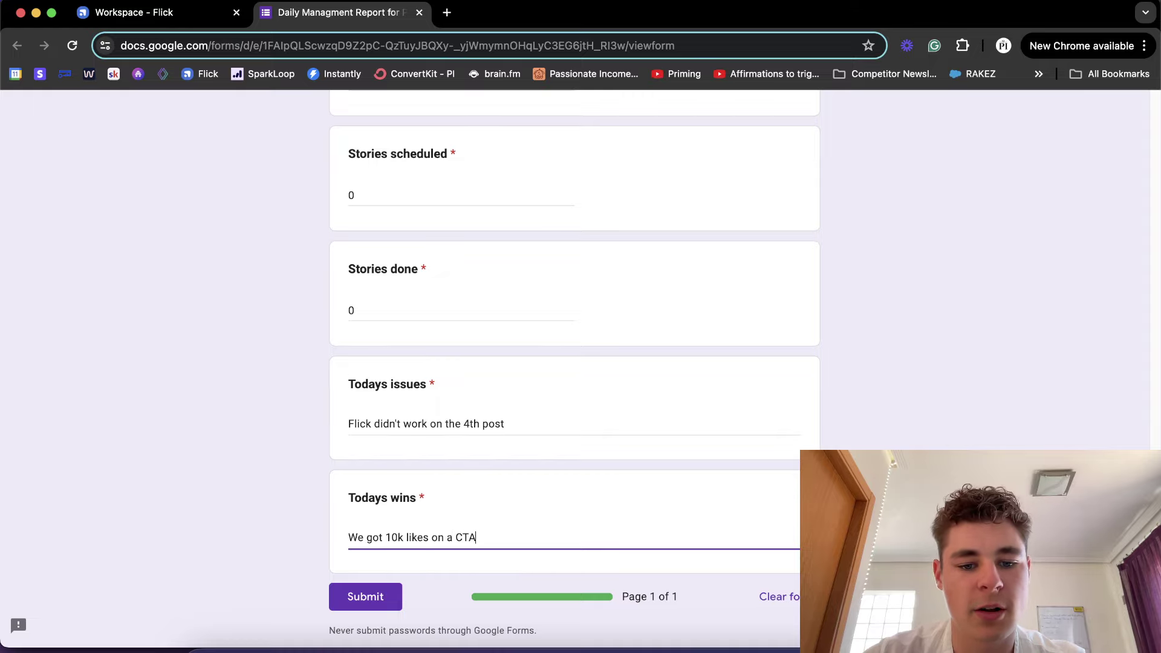
text( of the )
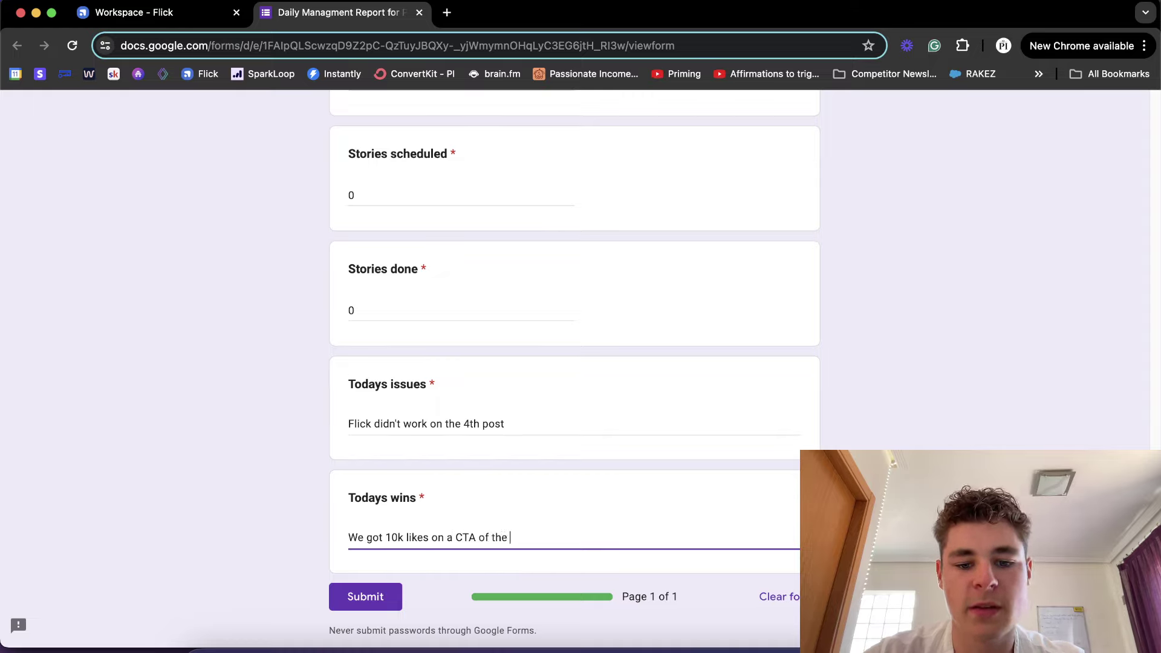
text(newsletter)
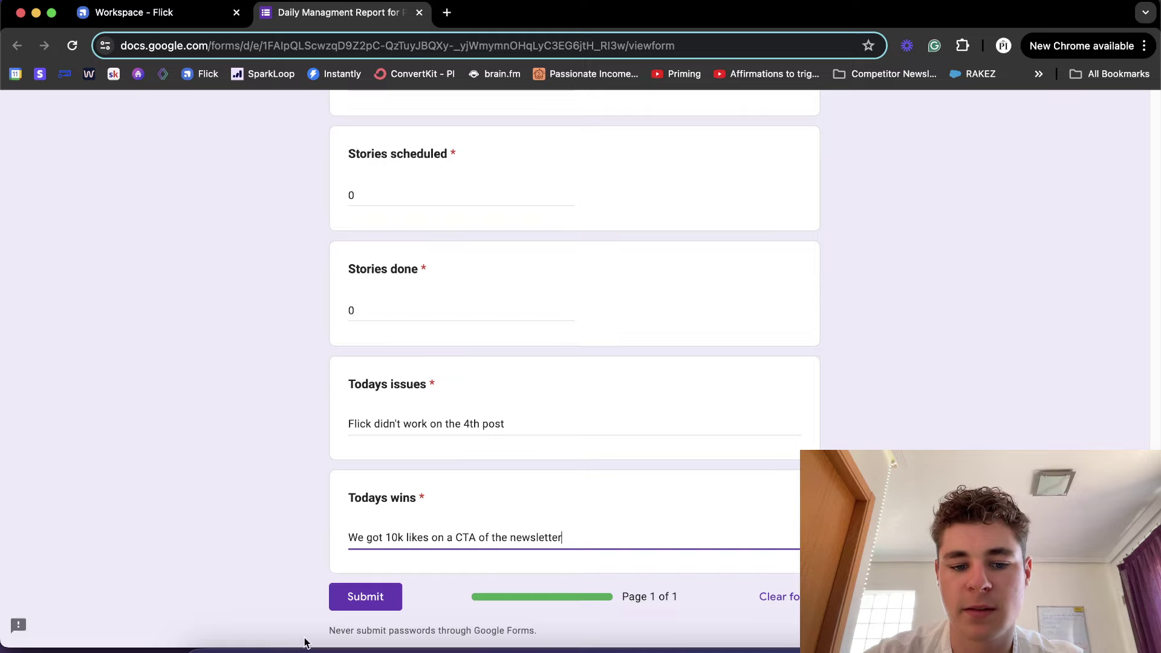
- Submit the completed daily management report
click(389, 603)
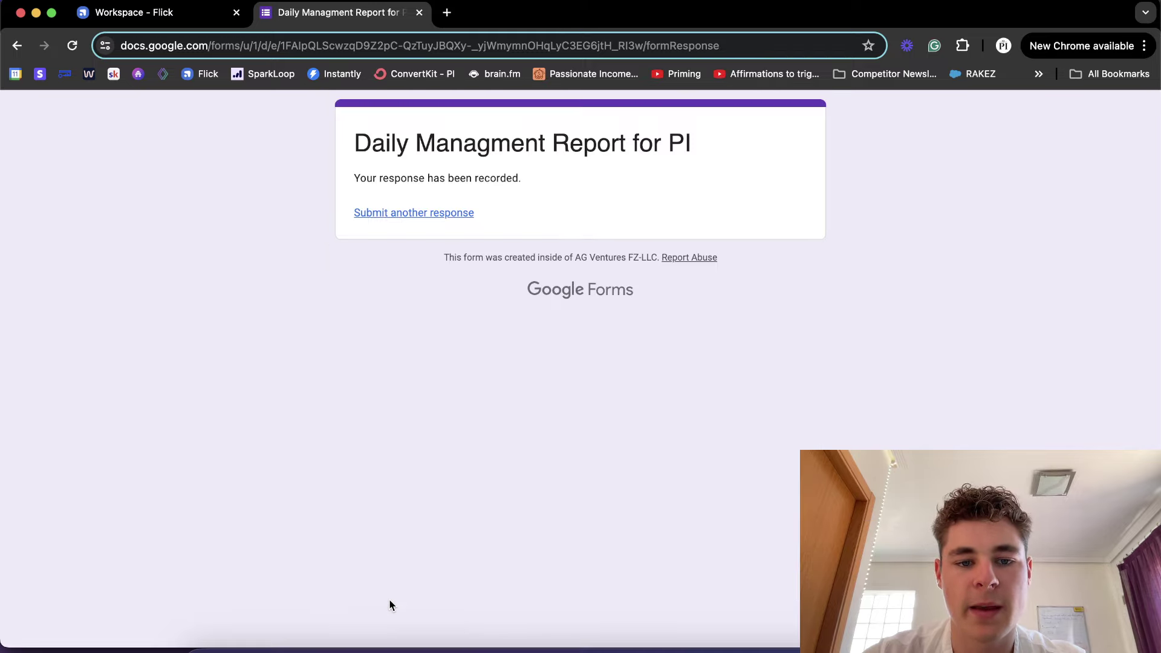